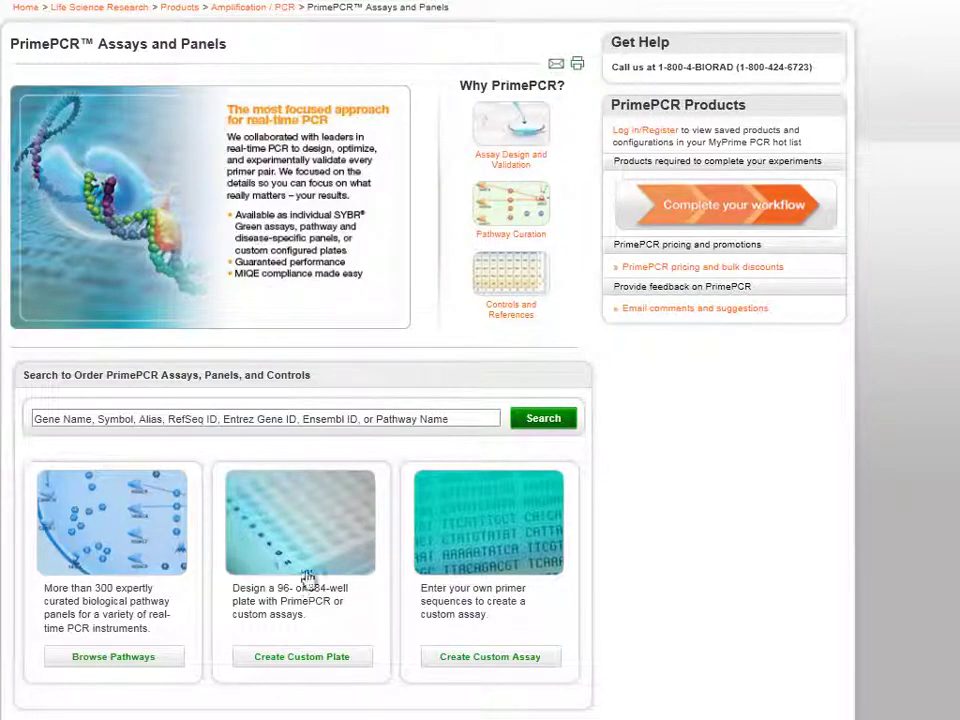
# Start a custom 96-well plate for the Bio-Rad CFX96 Touch instrument
pyautogui.click(311, 659)
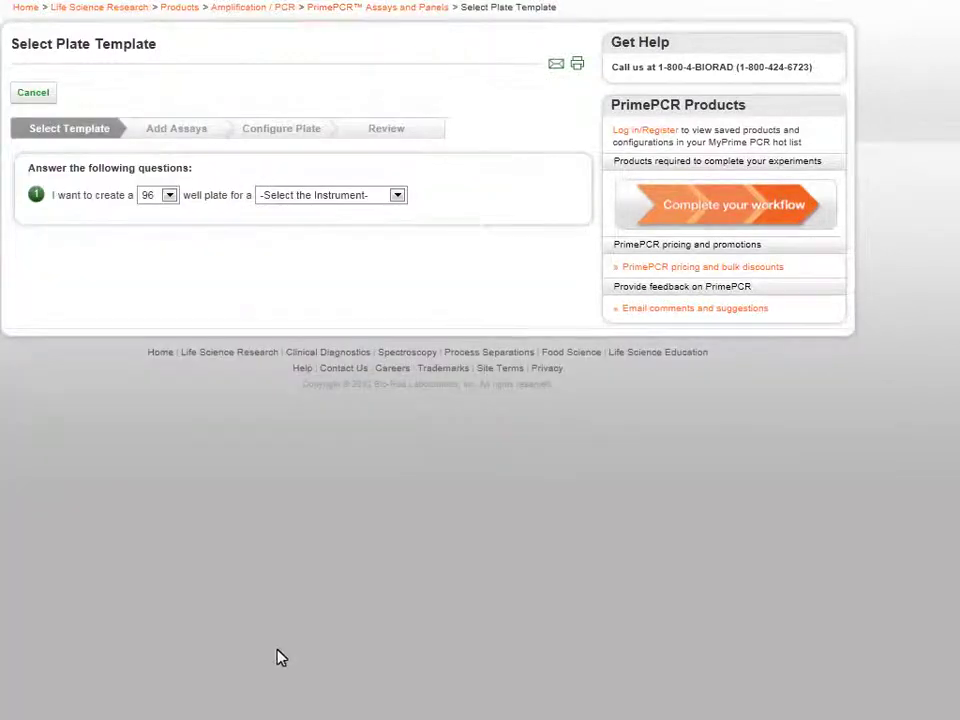
pyautogui.click(171, 201)
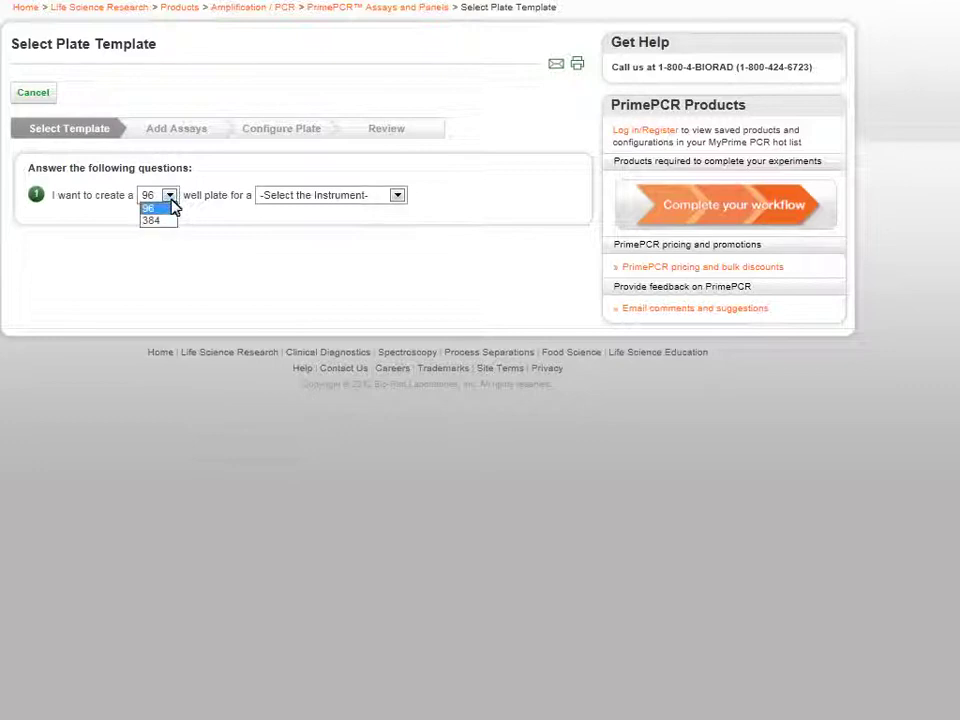
pyautogui.click(172, 207)
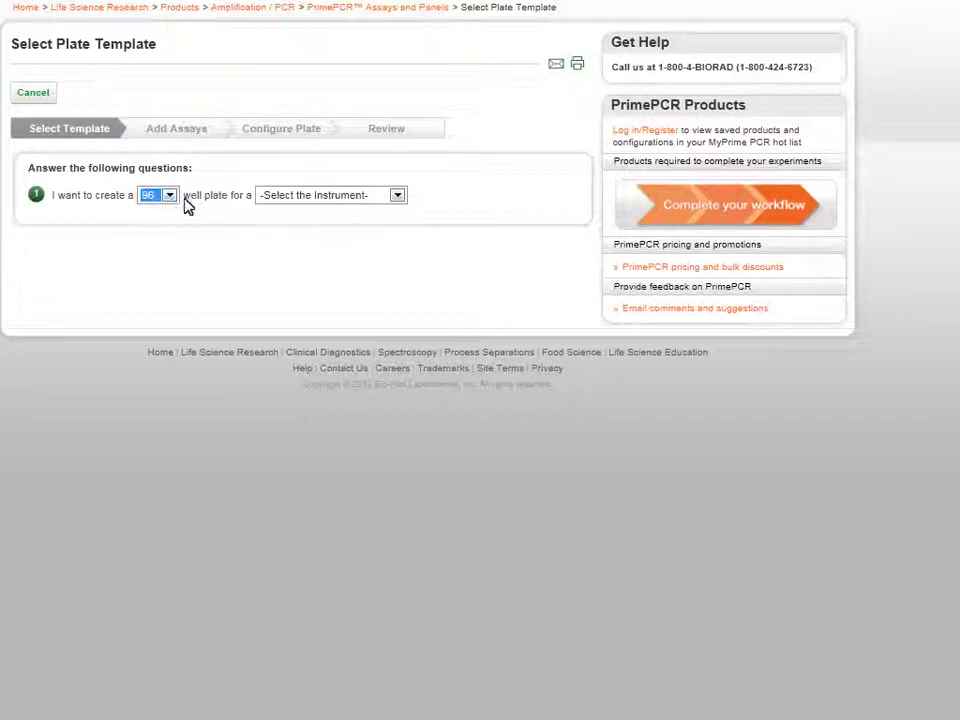
pyautogui.click(397, 196)
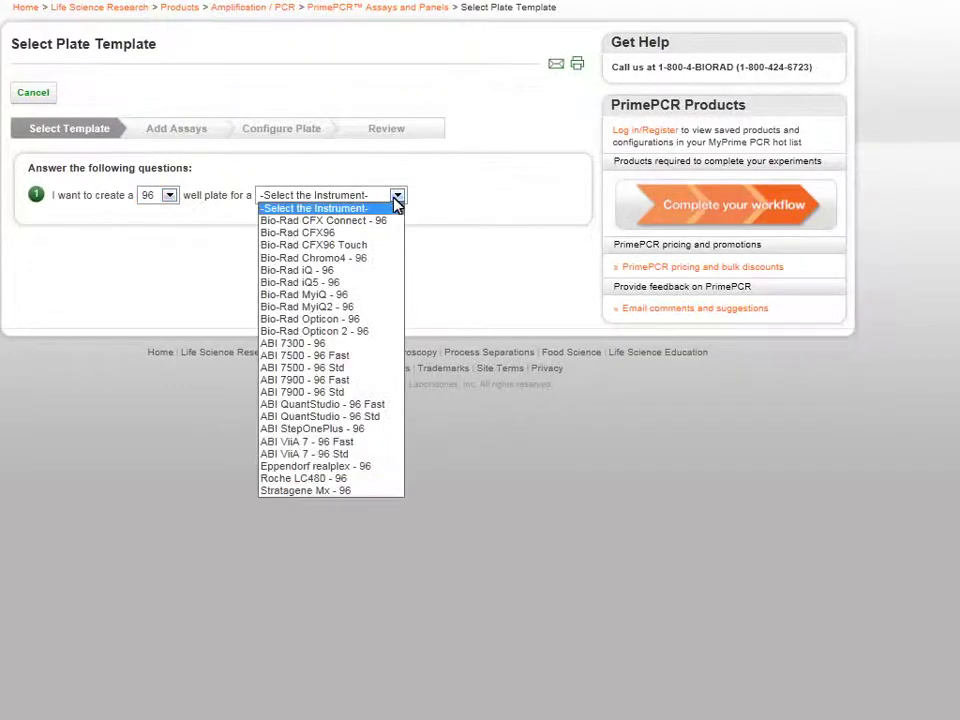
pyautogui.click(366, 244)
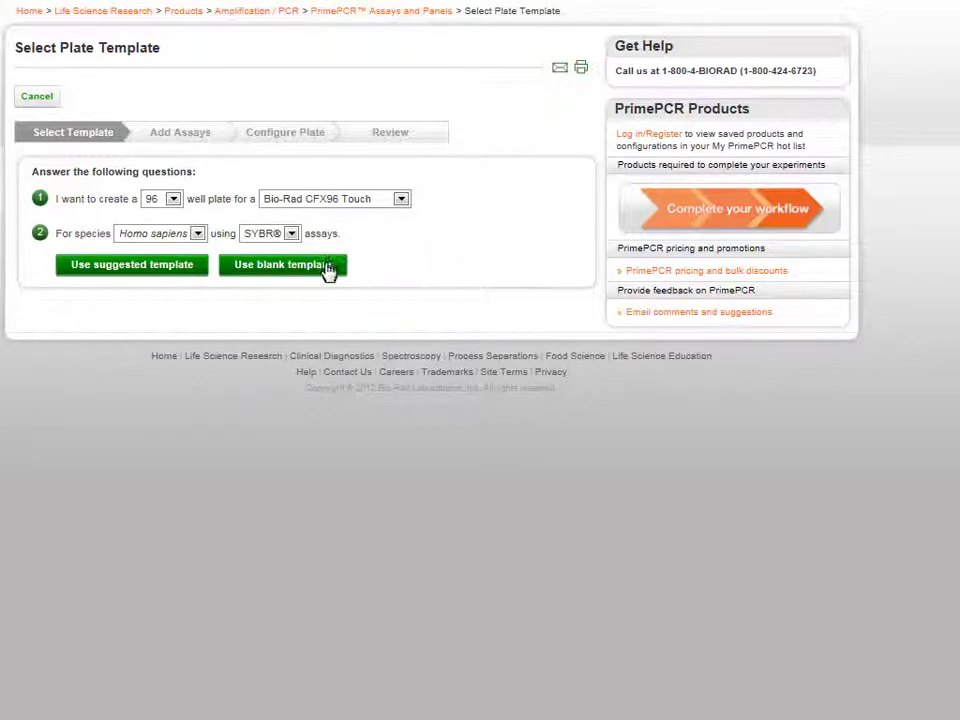
# Start from a blank template and search for the AGPAT5 gene
pyautogui.click(328, 266)
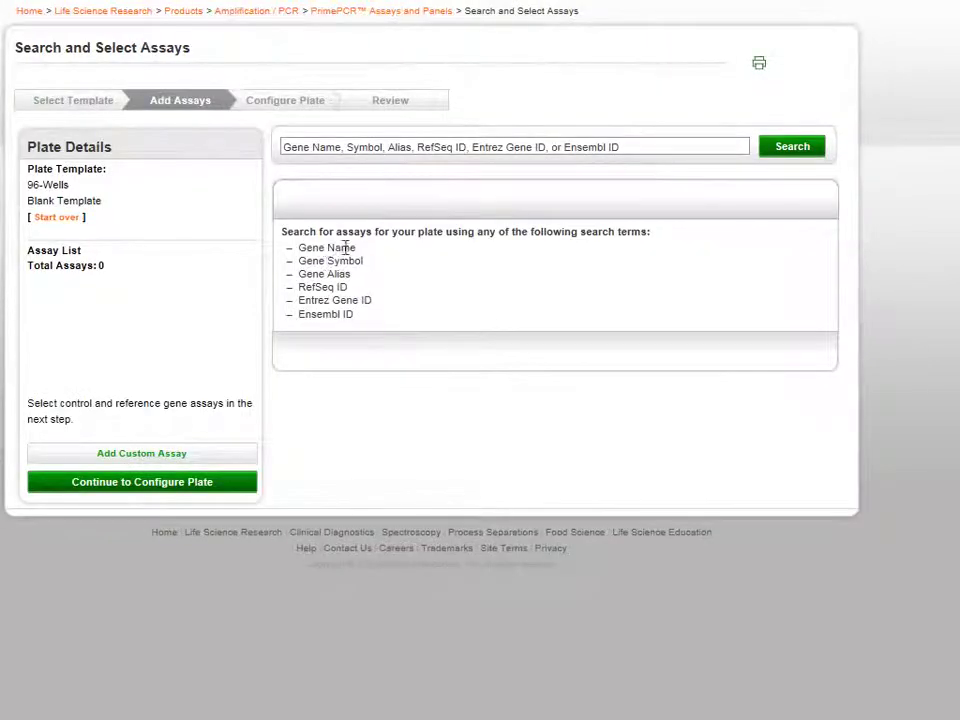
pyautogui.click(359, 147)
pyautogui.write('i')
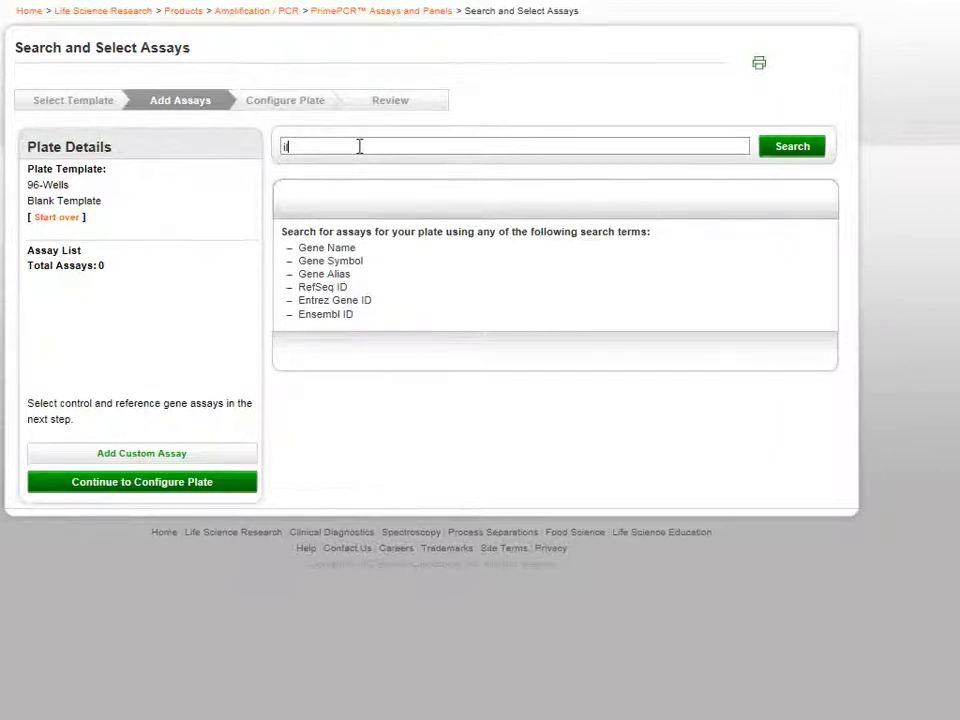
pyautogui.write('l')
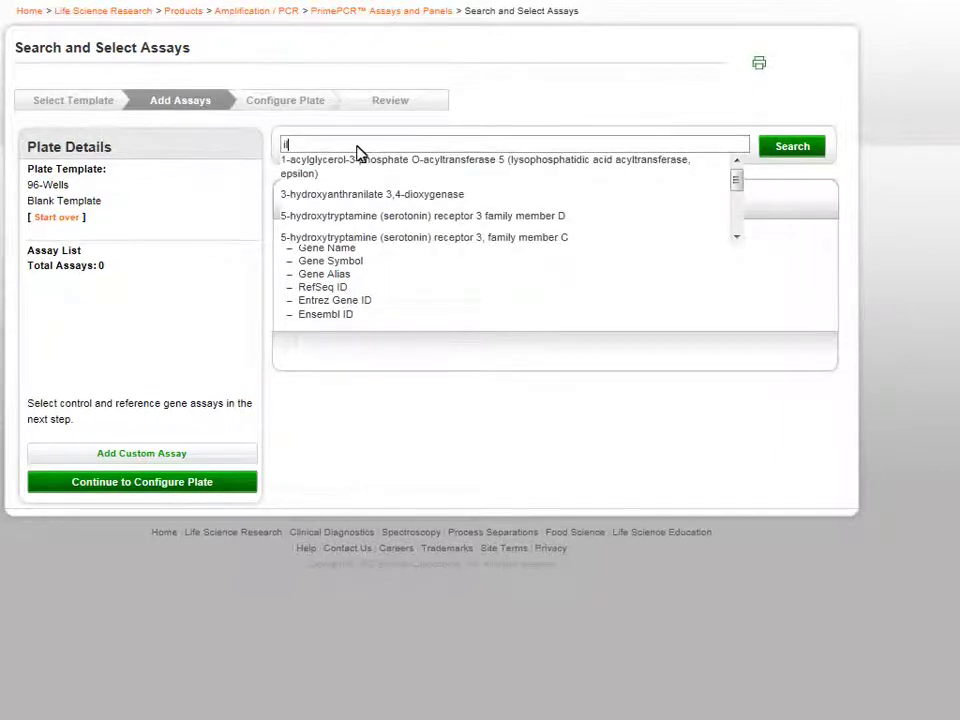
pyautogui.click(358, 166)
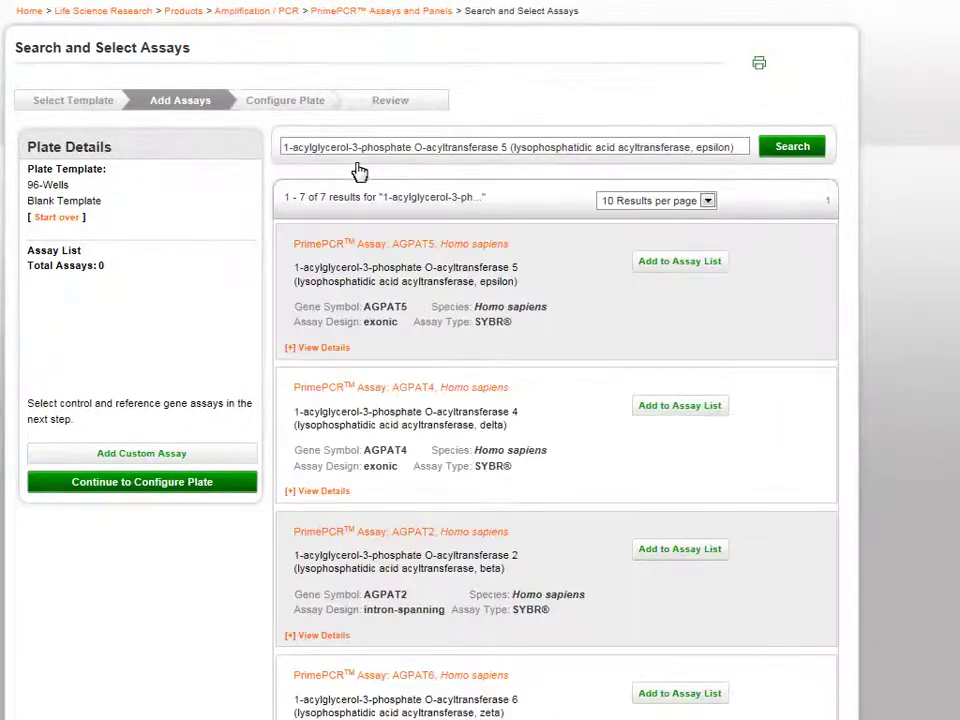
# Add the AGPAT5, AGPAT4 and AGPAT2 SYBR assays to the assay list
pyautogui.click(671, 266)
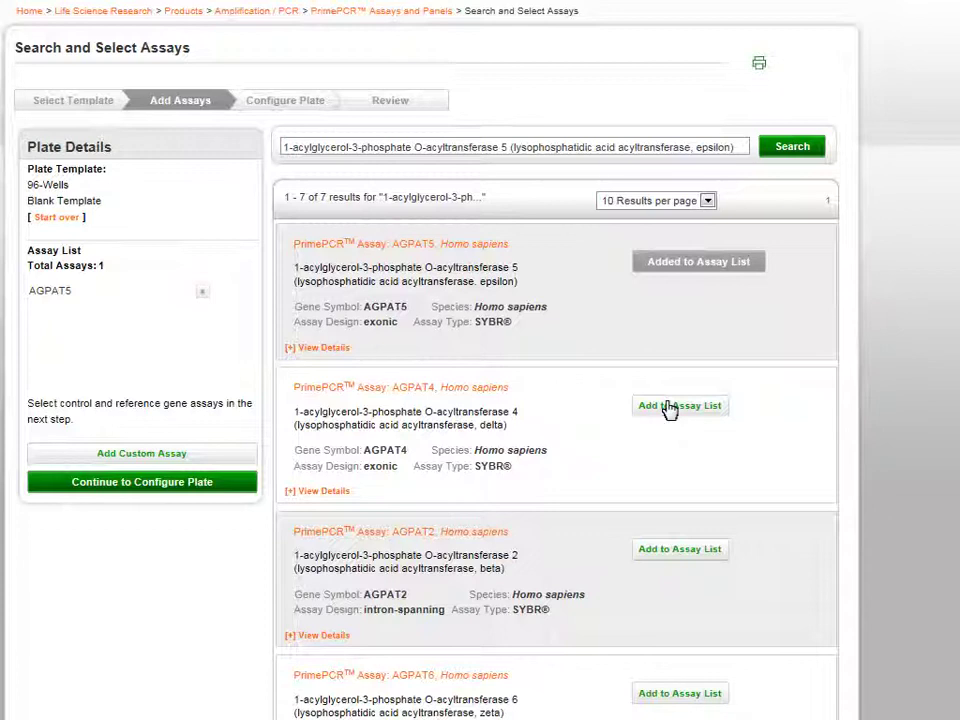
pyautogui.click(668, 406)
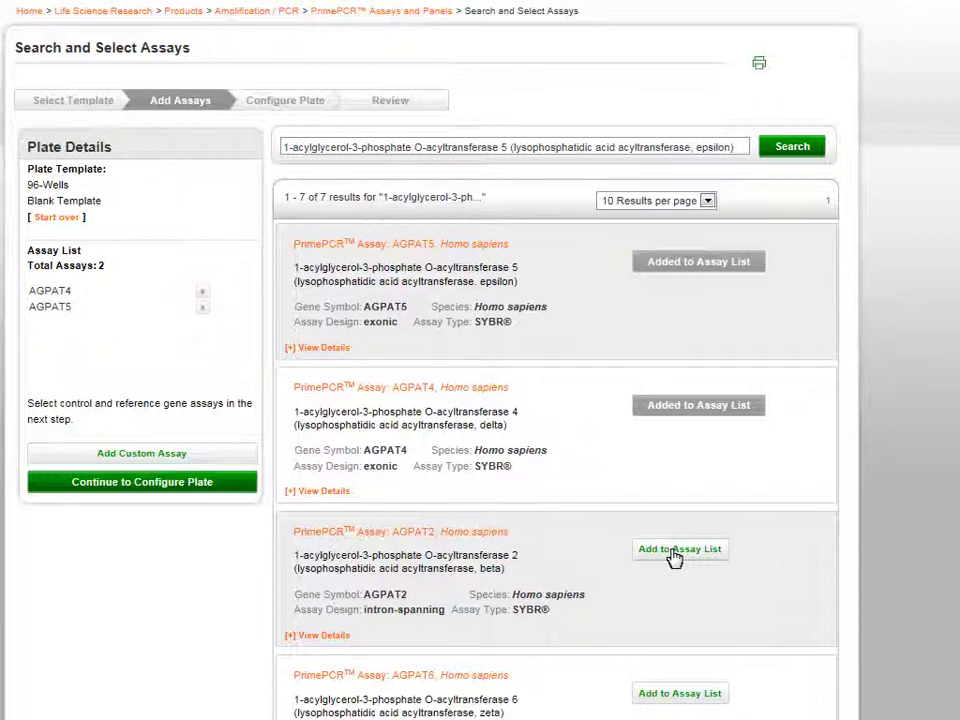
pyautogui.click(675, 556)
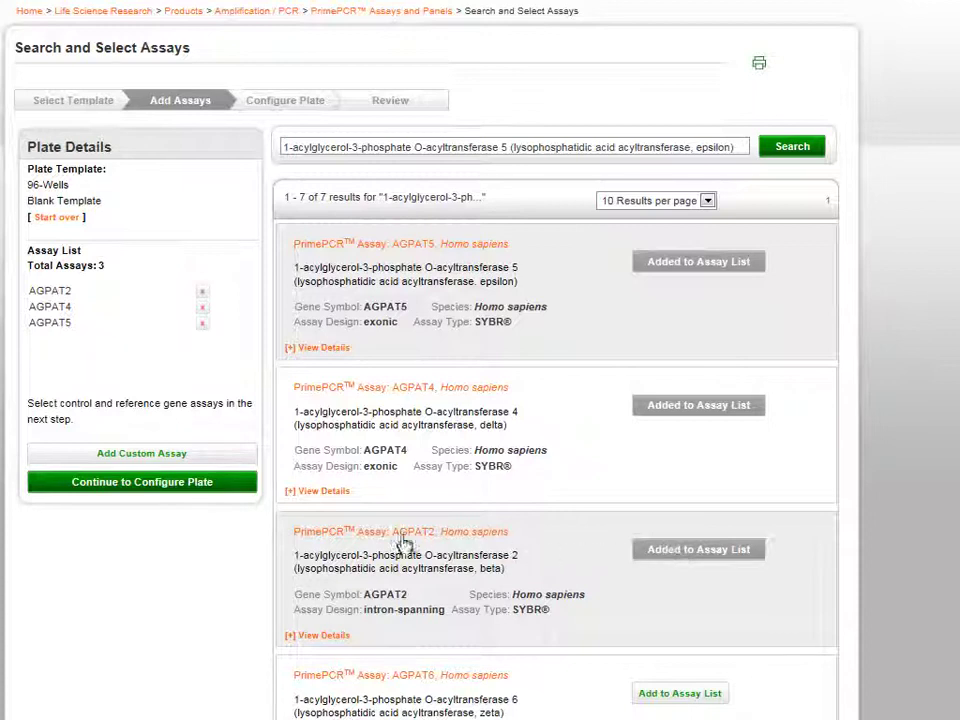
# Create a custom assay with forward and reverse primer sequences copied from the notes
pyautogui.click(206, 456)
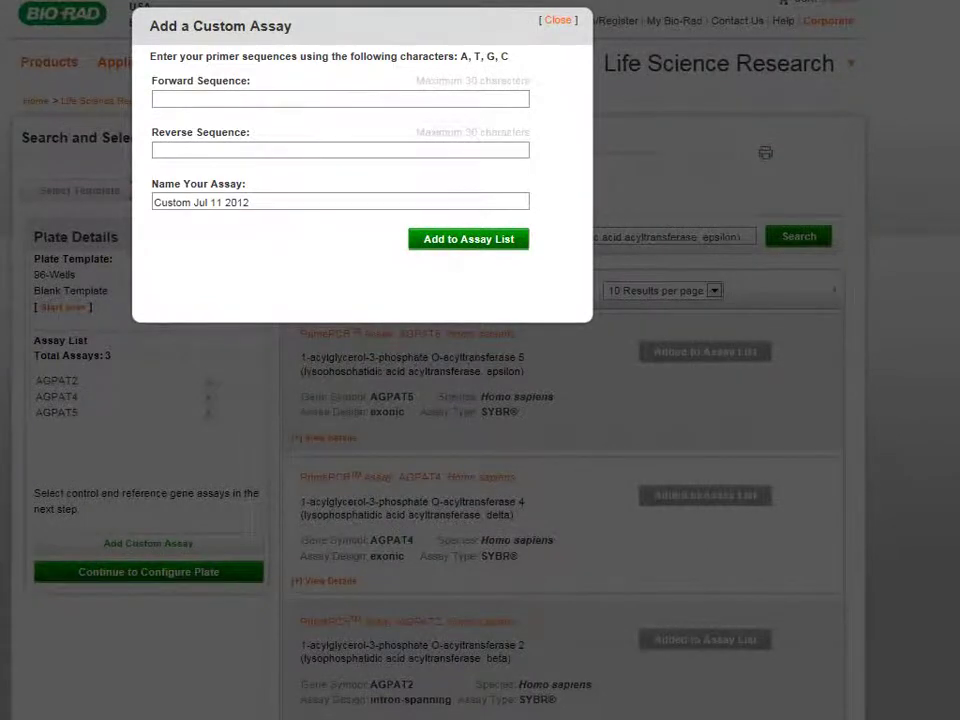
pyautogui.hotkey('alt', 'Tab')
pyautogui.moveTo(287, 428); pyautogui.dragTo(130, 426)
pyautogui.hotkey('ctrl', 'c')
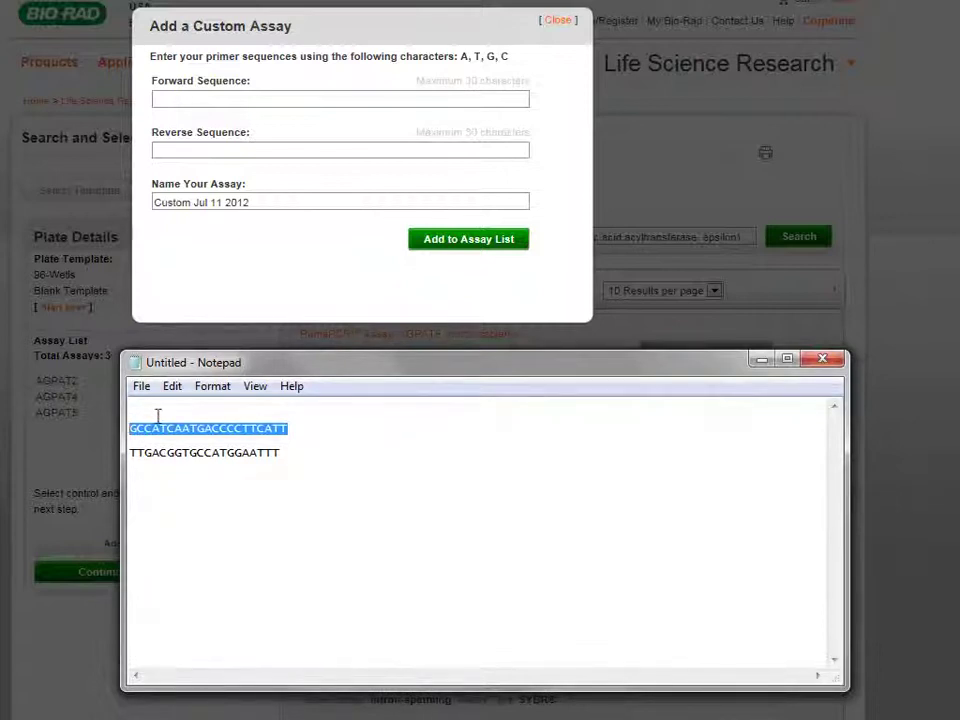
pyautogui.click(225, 99)
pyautogui.hotkey('ctrl', 'v')
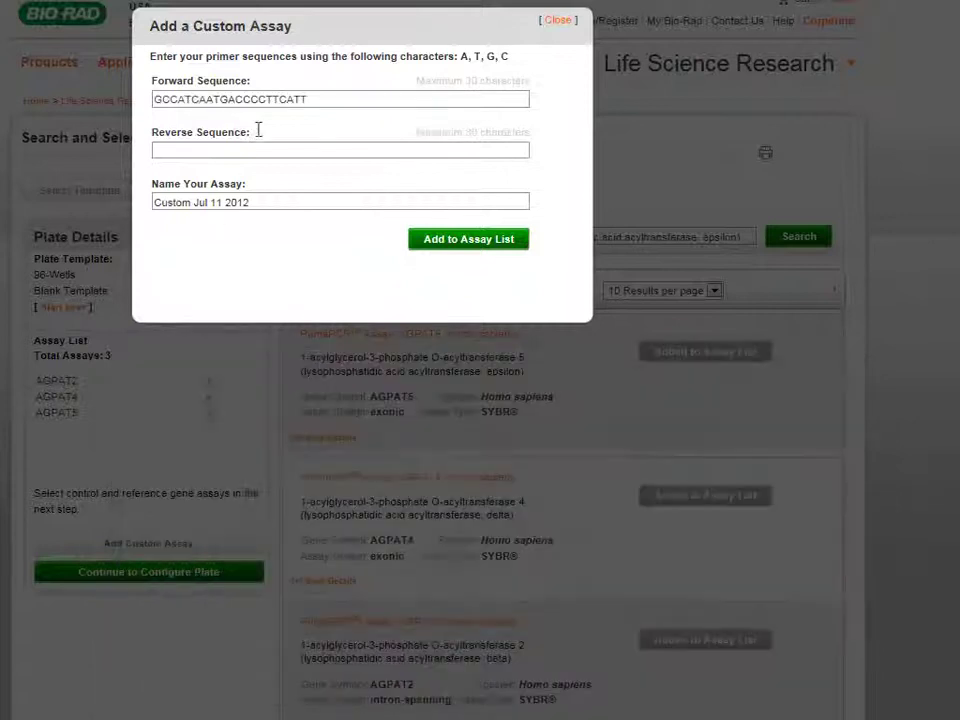
pyautogui.hotkey('alt', 'Tab')
pyautogui.moveTo(281, 453); pyautogui.dragTo(128, 452)
pyautogui.hotkey('ctrl', 'c')
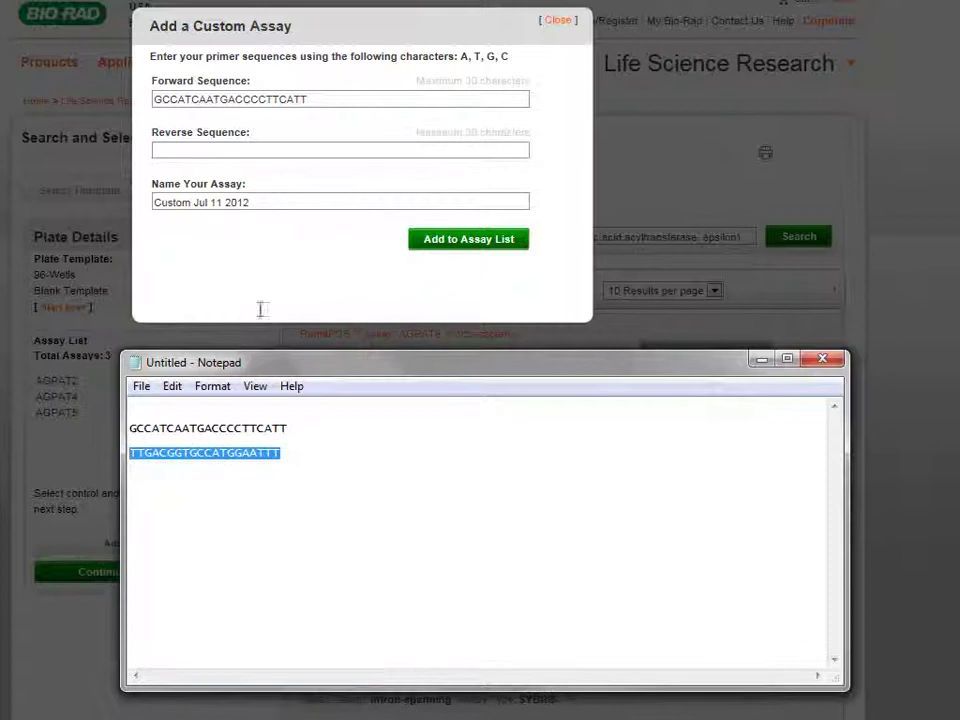
pyautogui.click(272, 151)
pyautogui.hotkey('ctrl', 'v')
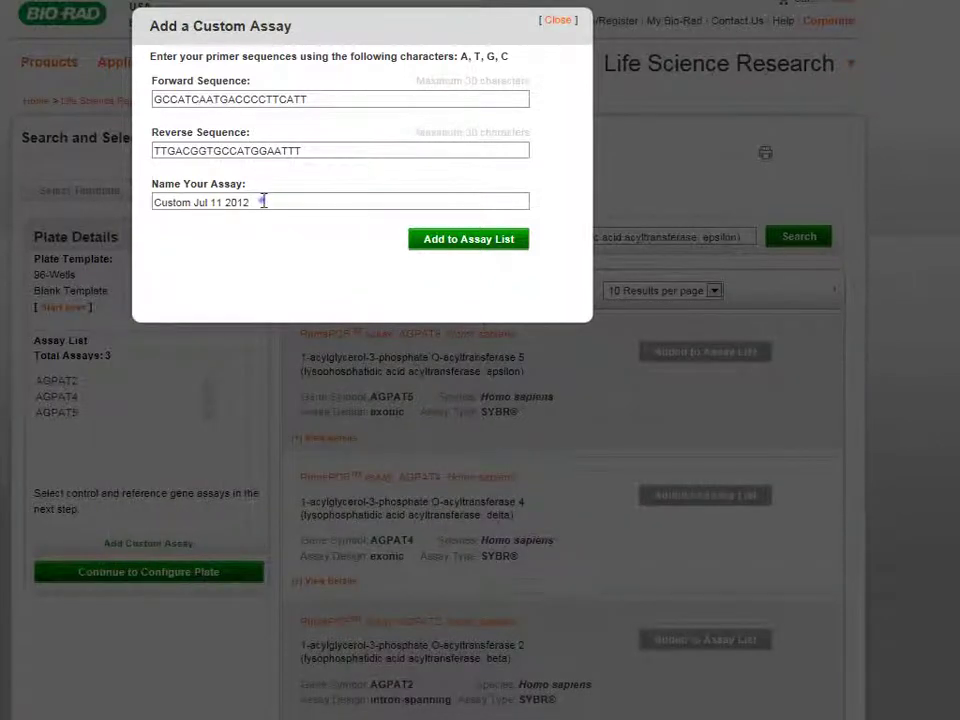
# Name the custom assay GAPDH and add it to the assay list
pyautogui.moveTo(263, 201); pyautogui.dragTo(176, 212)
pyautogui.write('GAPDH')
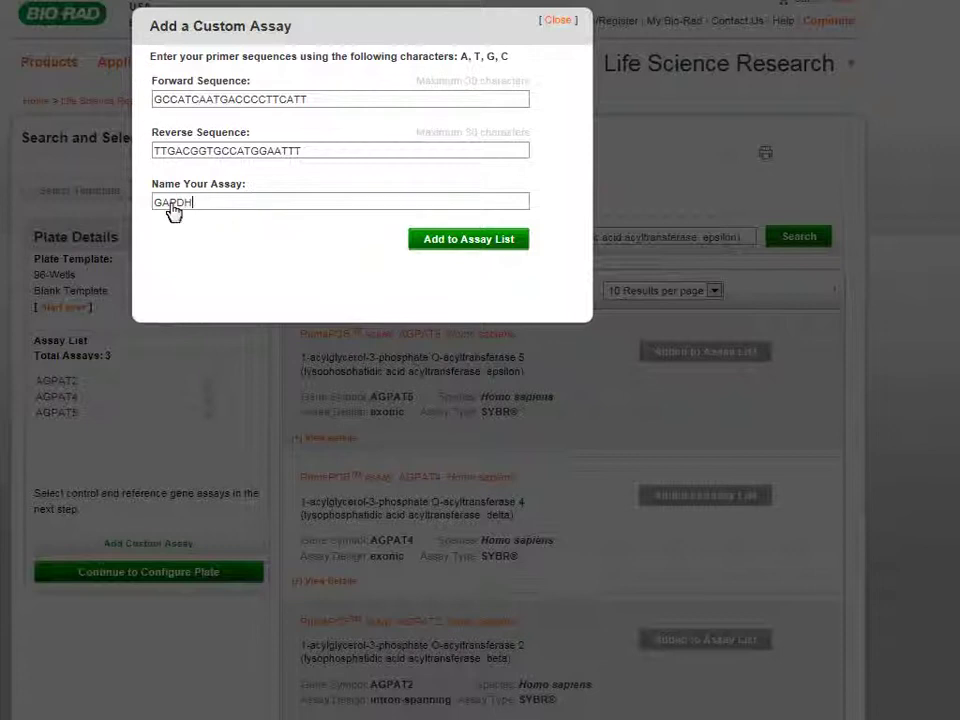
pyautogui.click(470, 240)
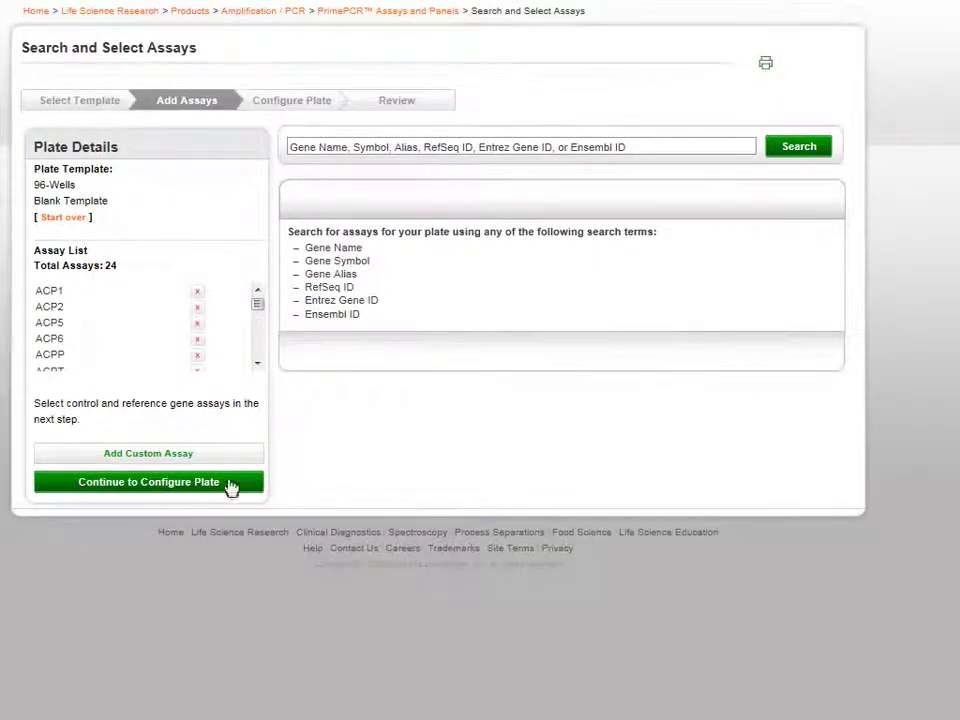
# Continue to the Configure Your Custom Plate page with the 24-assay list
pyautogui.click(228, 483)
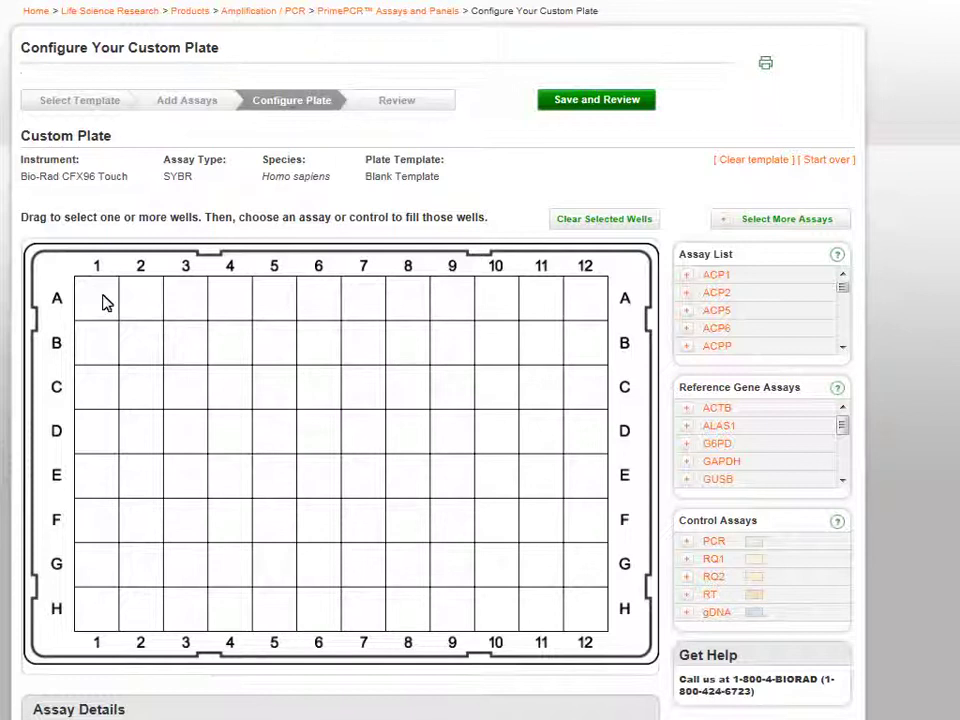
# Fill rows A–D, columns 1–3, with ACP1, ACP2, ACP5 and ACP6 in triplicate
pyautogui.moveTo(106, 303); pyautogui.dragTo(173, 309)
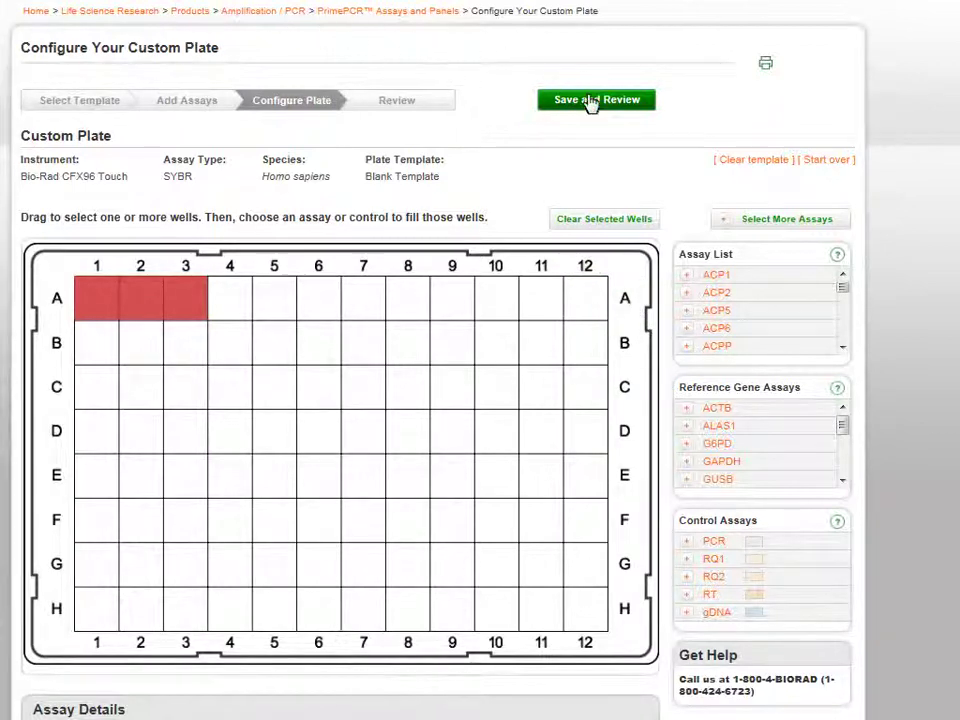
pyautogui.click(712, 280)
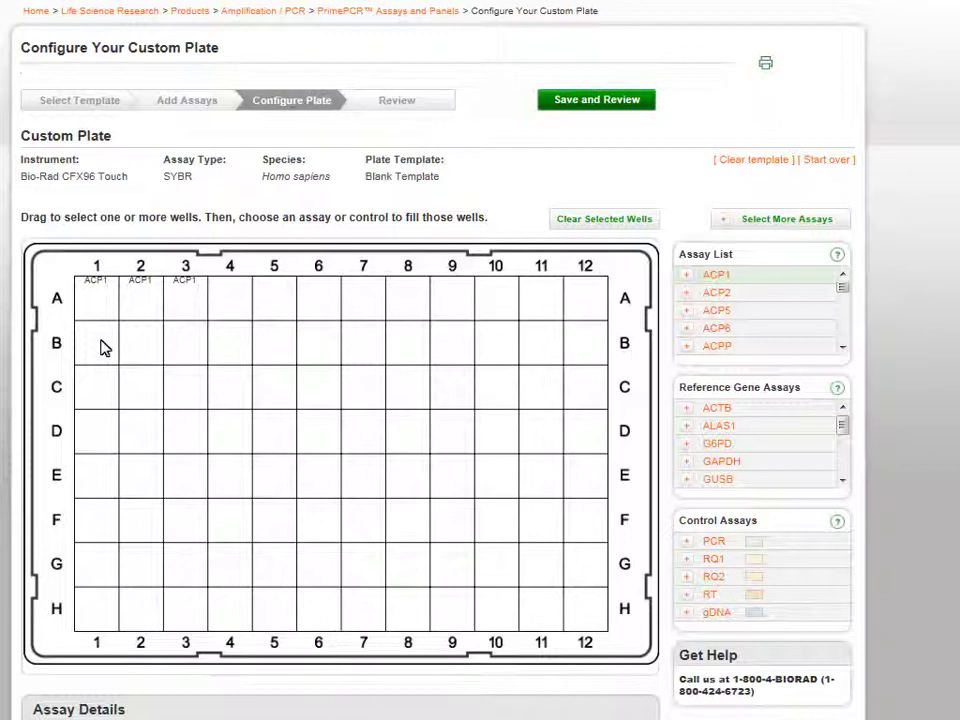
pyautogui.moveTo(103, 347); pyautogui.dragTo(186, 360)
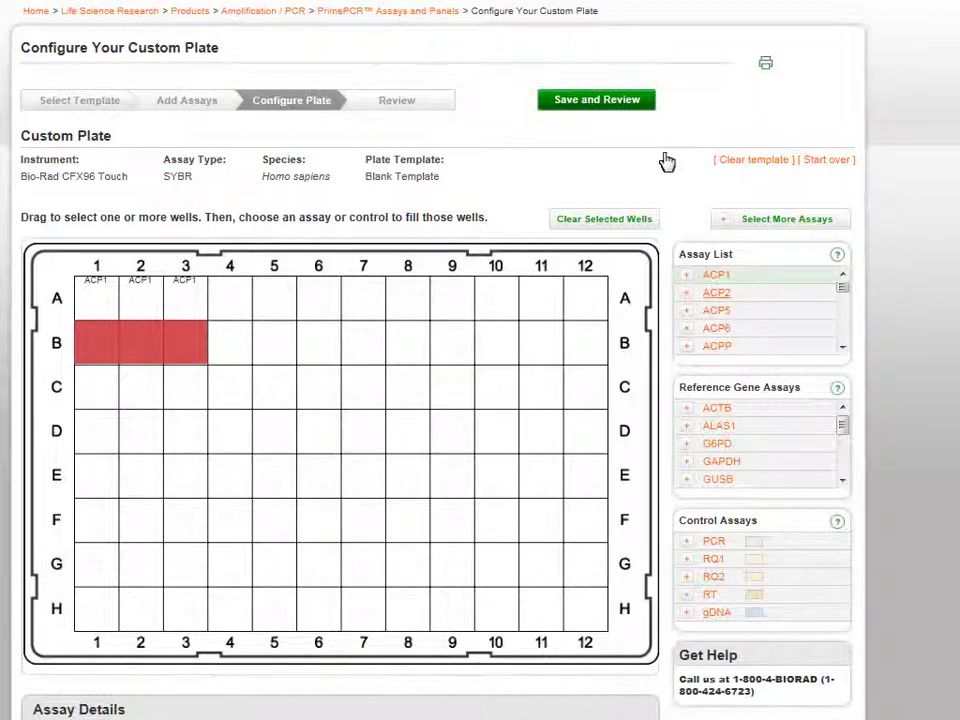
pyautogui.click(720, 294)
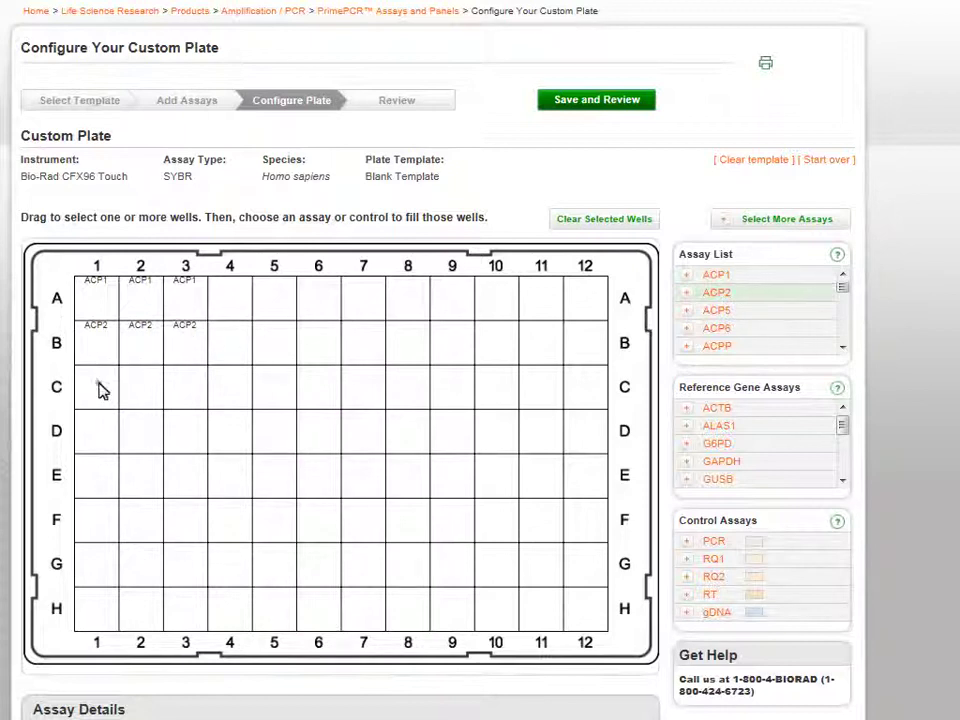
pyautogui.moveTo(101, 390); pyautogui.dragTo(195, 395)
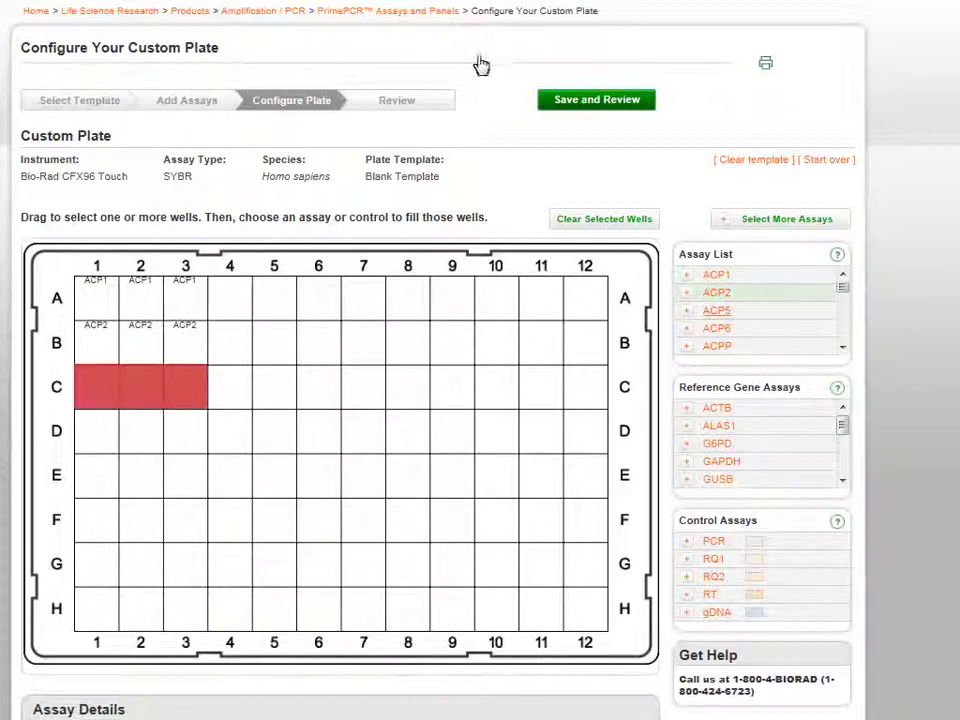
pyautogui.click(714, 318)
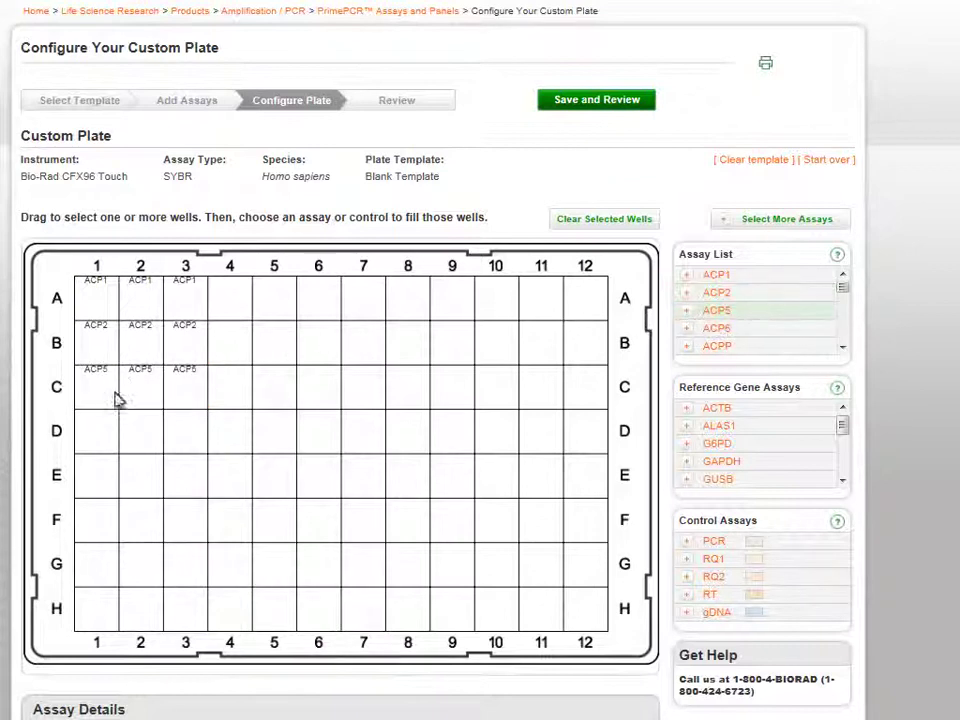
pyautogui.moveTo(96, 435); pyautogui.dragTo(187, 443)
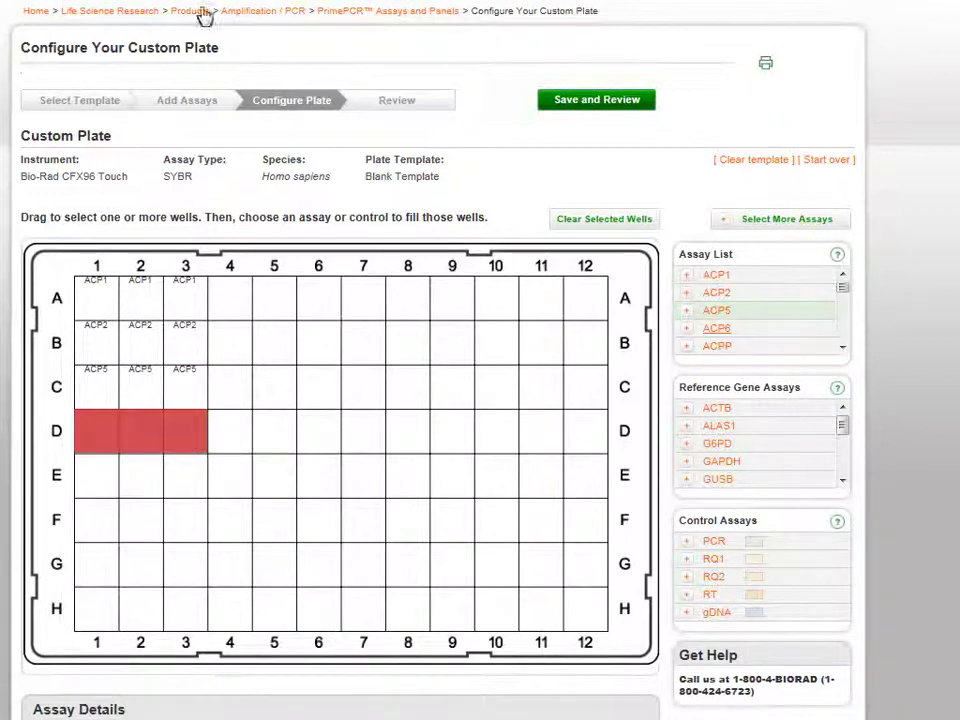
pyautogui.click(724, 338)
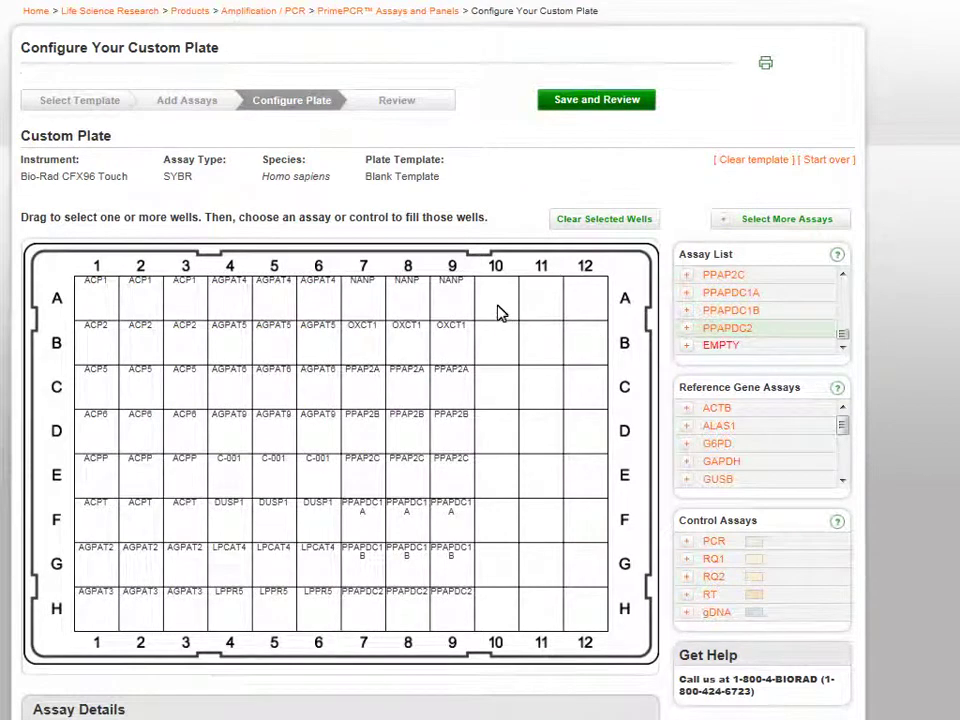
# Fill wells A10–A12 with ACTB and B10–B12 with GAPDH reference genes
pyautogui.moveTo(499, 315); pyautogui.dragTo(576, 313)
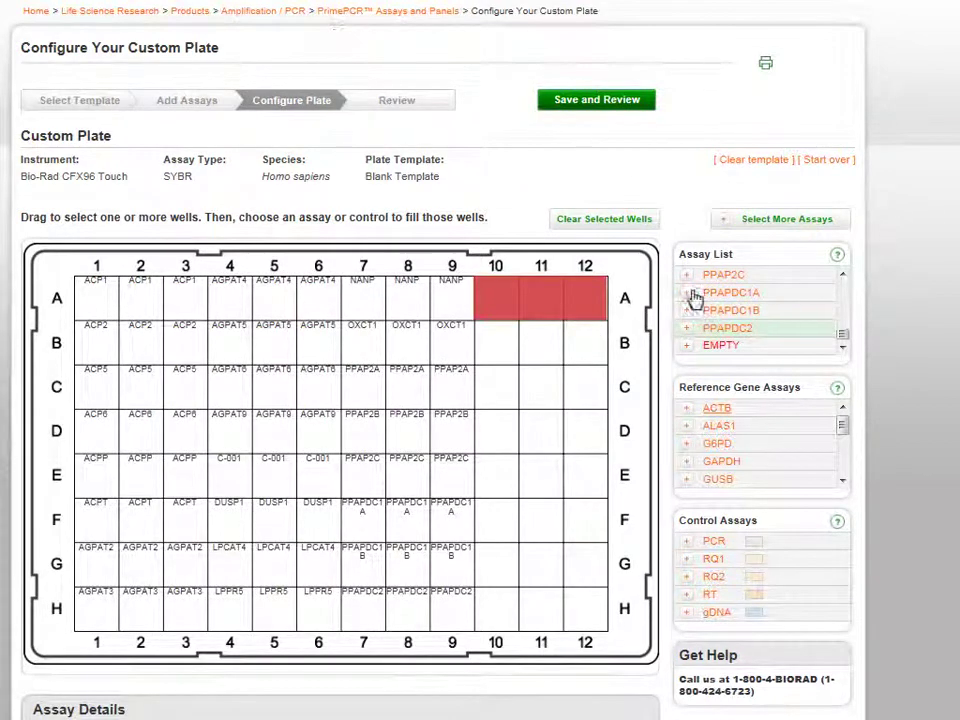
pyautogui.click(714, 409)
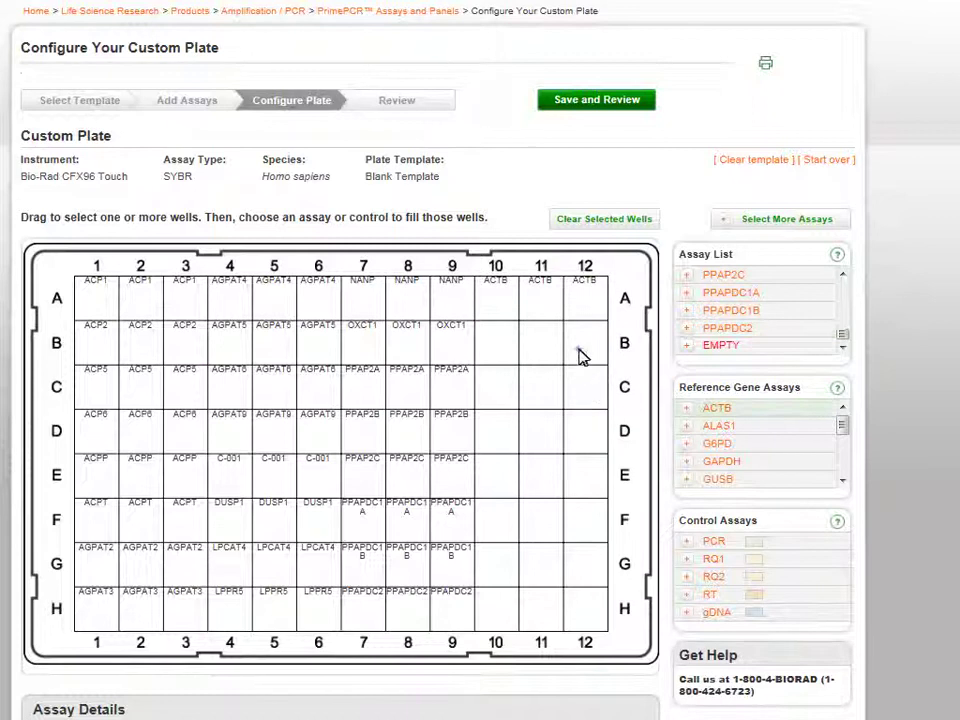
pyautogui.moveTo(583, 357); pyautogui.dragTo(507, 352)
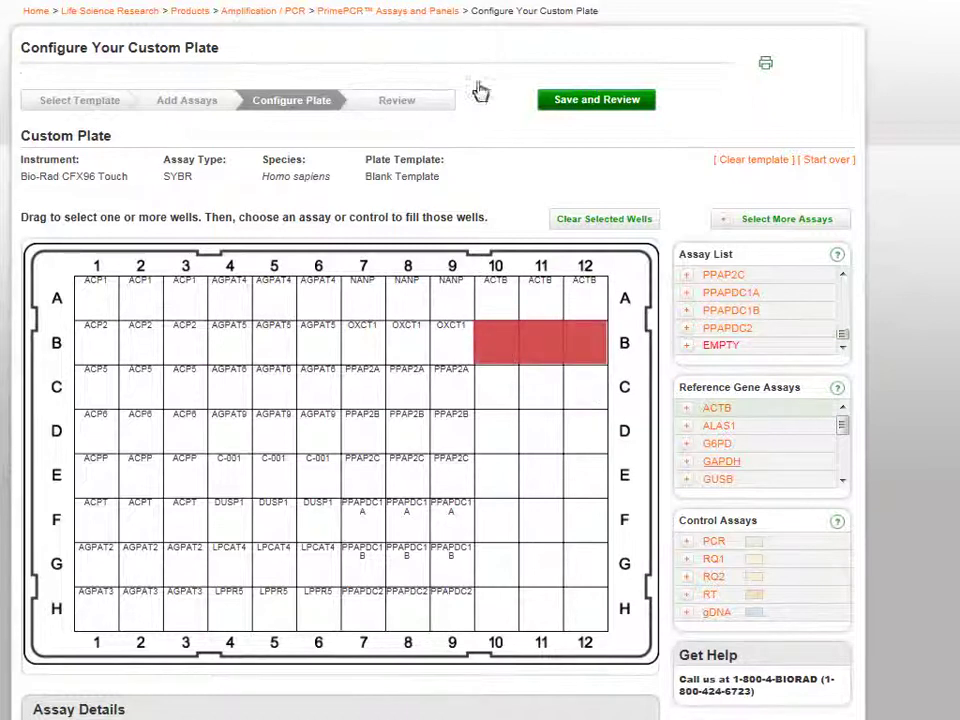
pyautogui.click(719, 462)
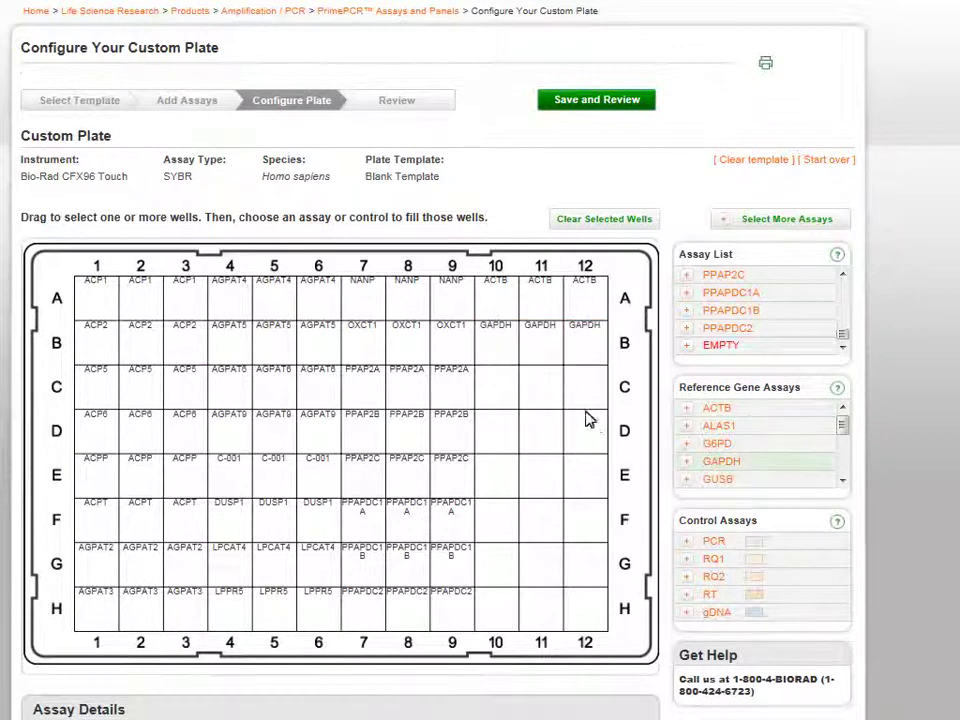
# Fill wells C10–C12 with the HPRT1 reference gene
pyautogui.moveTo(583, 394); pyautogui.dragTo(512, 393)
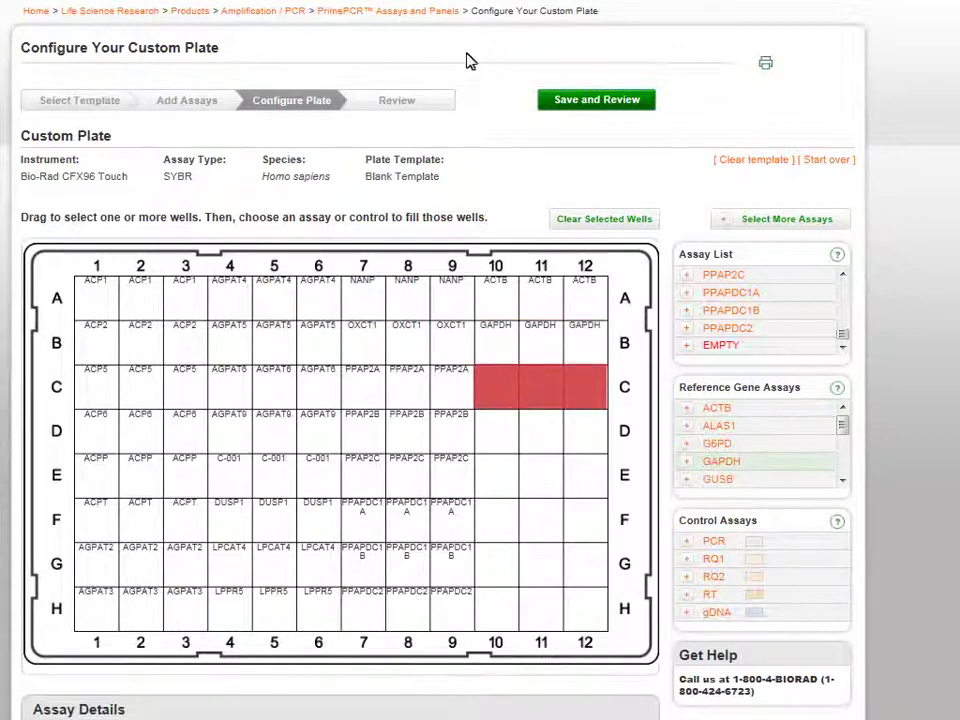
pyautogui.click(842, 481)
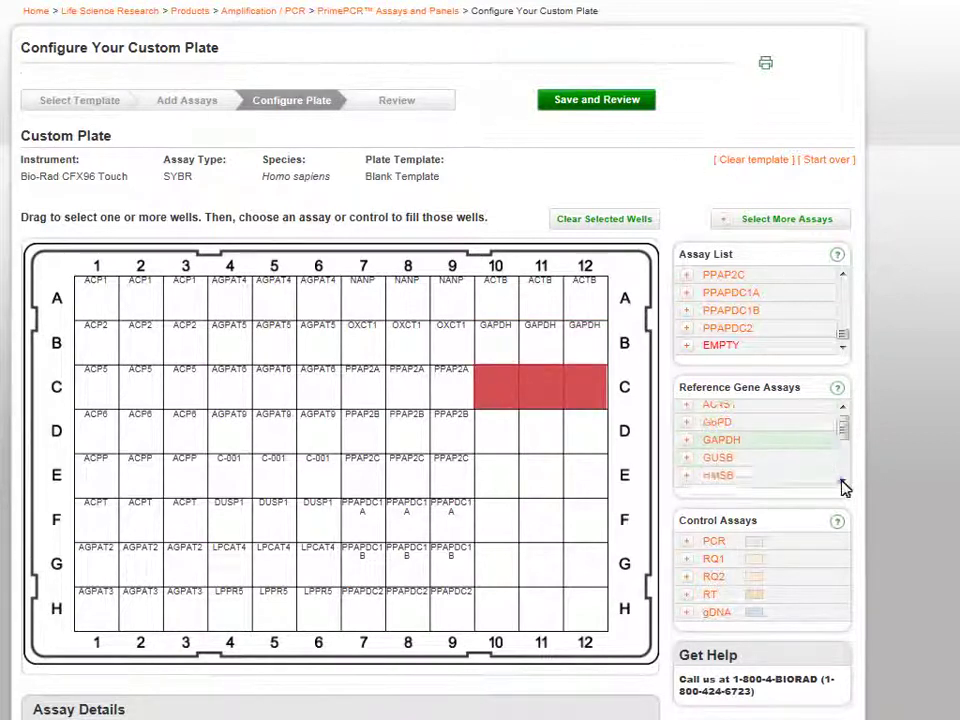
pyautogui.click(842, 484)
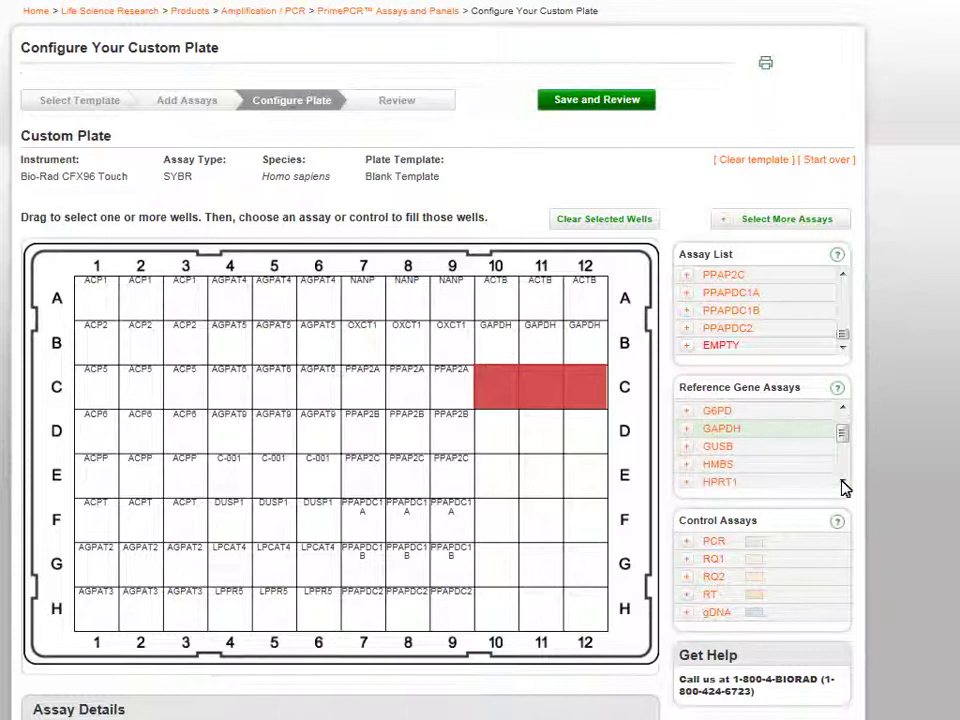
pyautogui.click(842, 484)
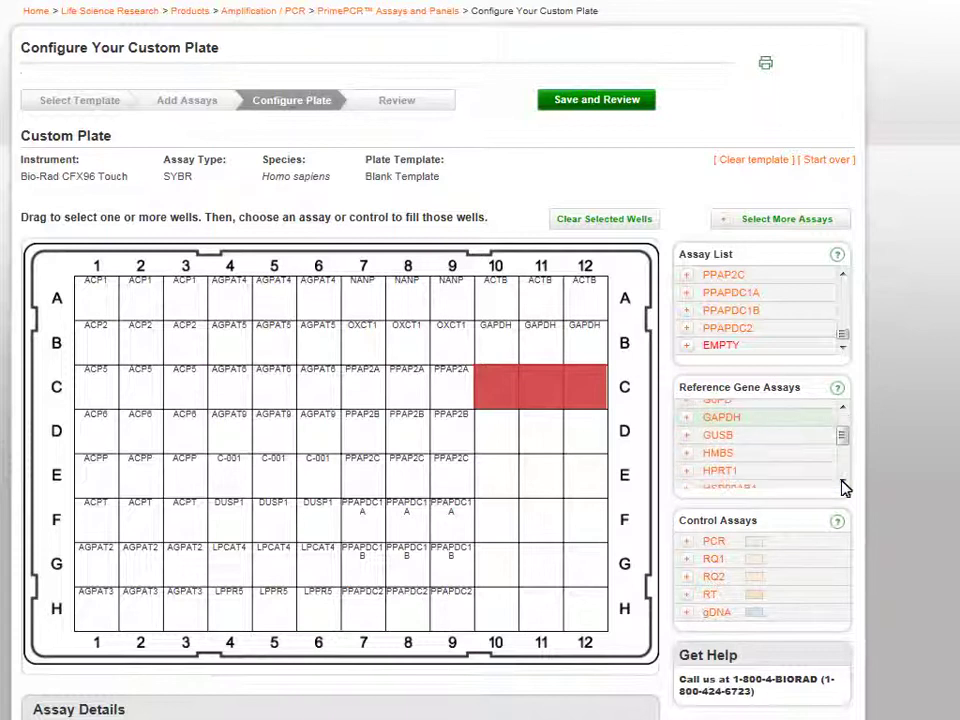
pyautogui.moveTo(726, 465); pyautogui.dragTo(588, 463)
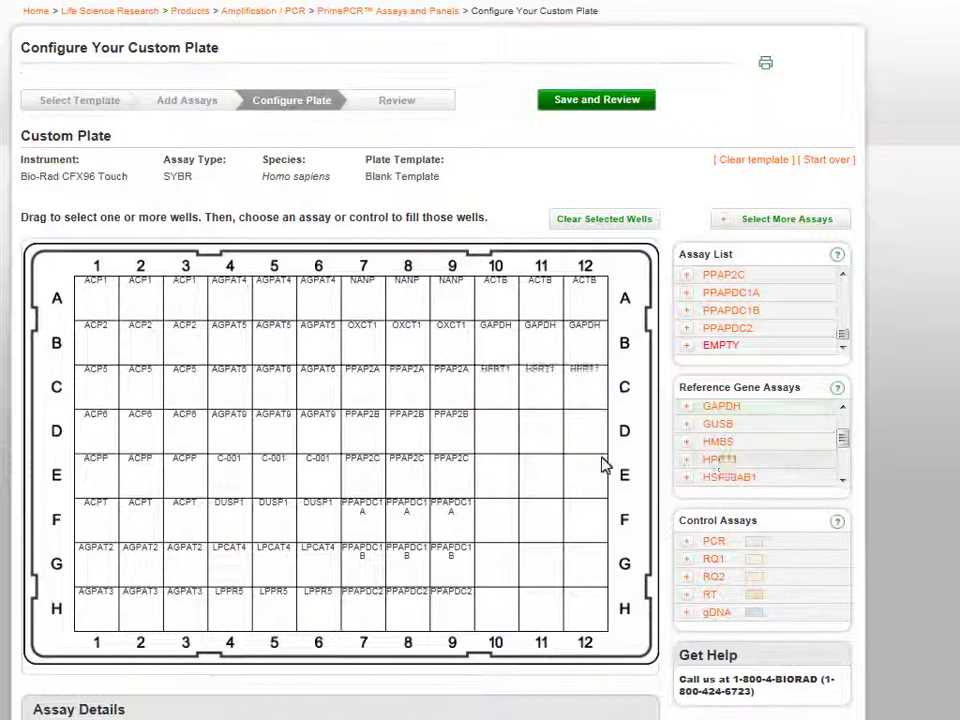
# Assign PCR, RQ1, RQ2, RT and gDNA controls to wells D10–D12 through H10–H12
pyautogui.moveTo(506, 444); pyautogui.dragTo(579, 452)
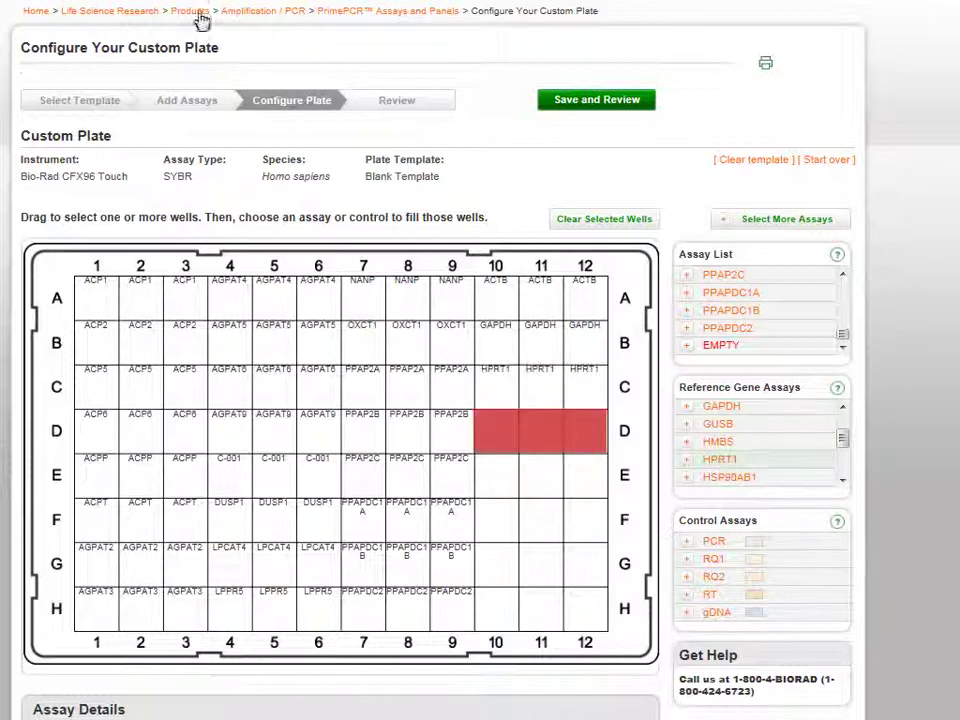
pyautogui.click(686, 541)
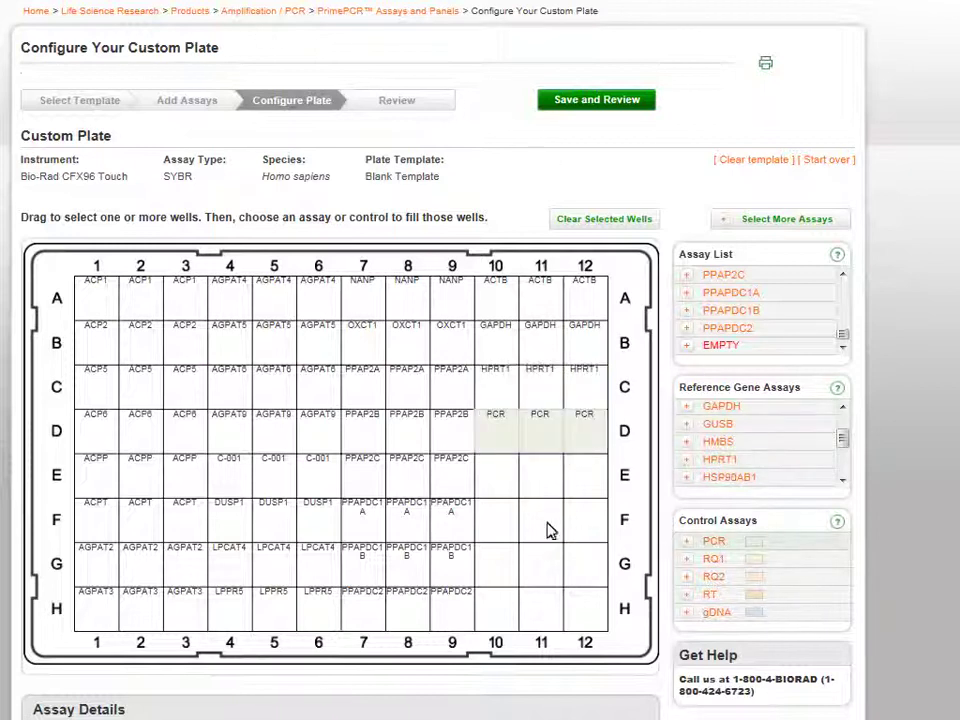
pyautogui.moveTo(518, 488); pyautogui.dragTo(581, 489)
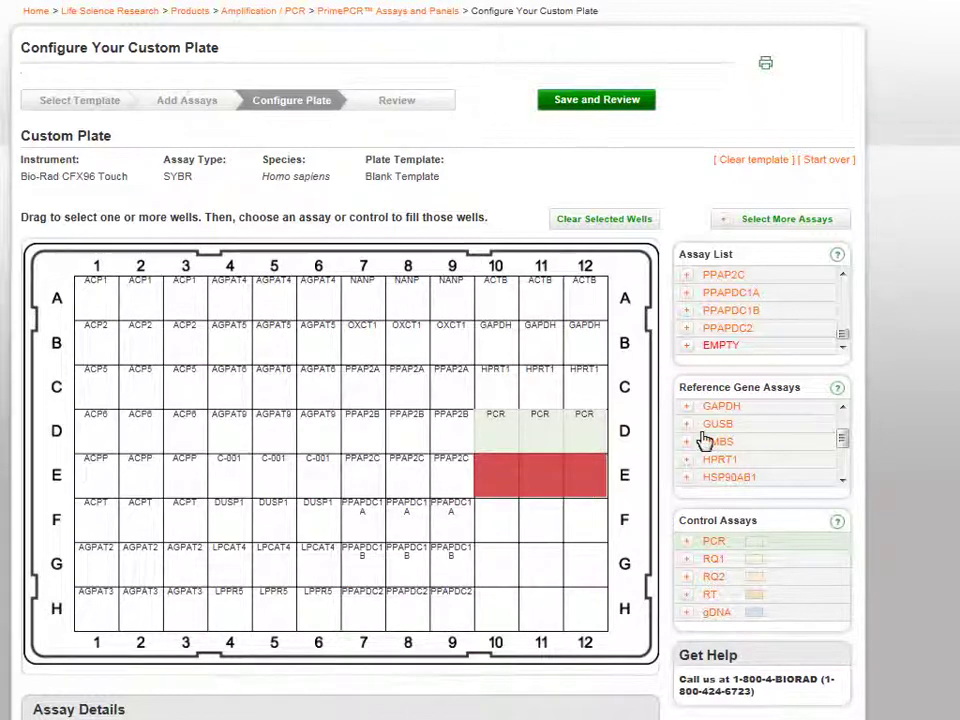
pyautogui.click(712, 560)
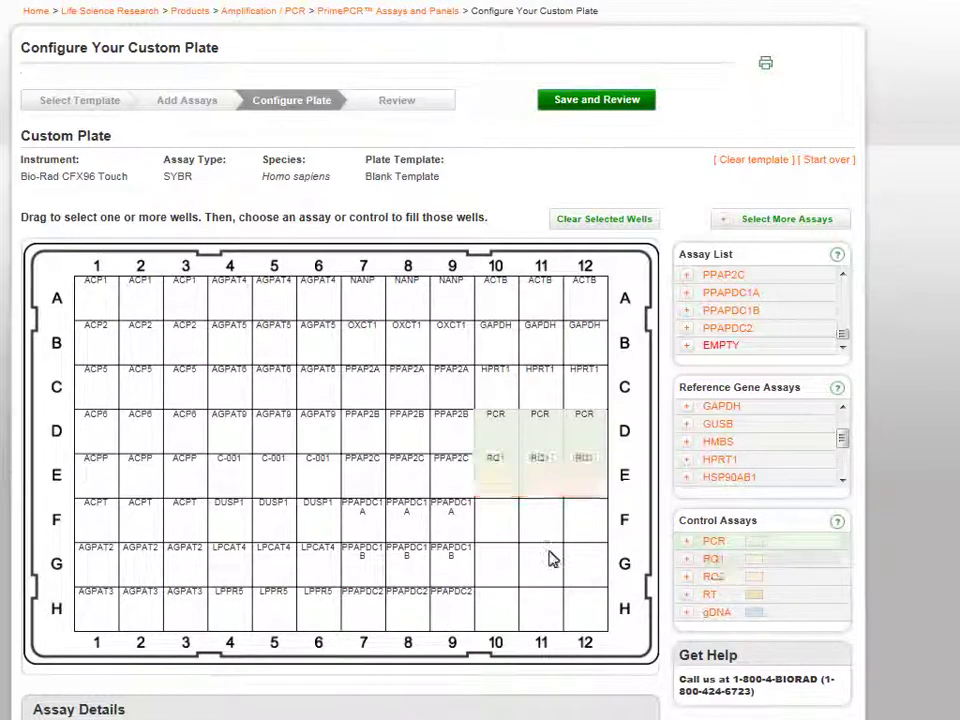
pyautogui.moveTo(500, 535); pyautogui.dragTo(588, 536)
pyautogui.click(713, 577)
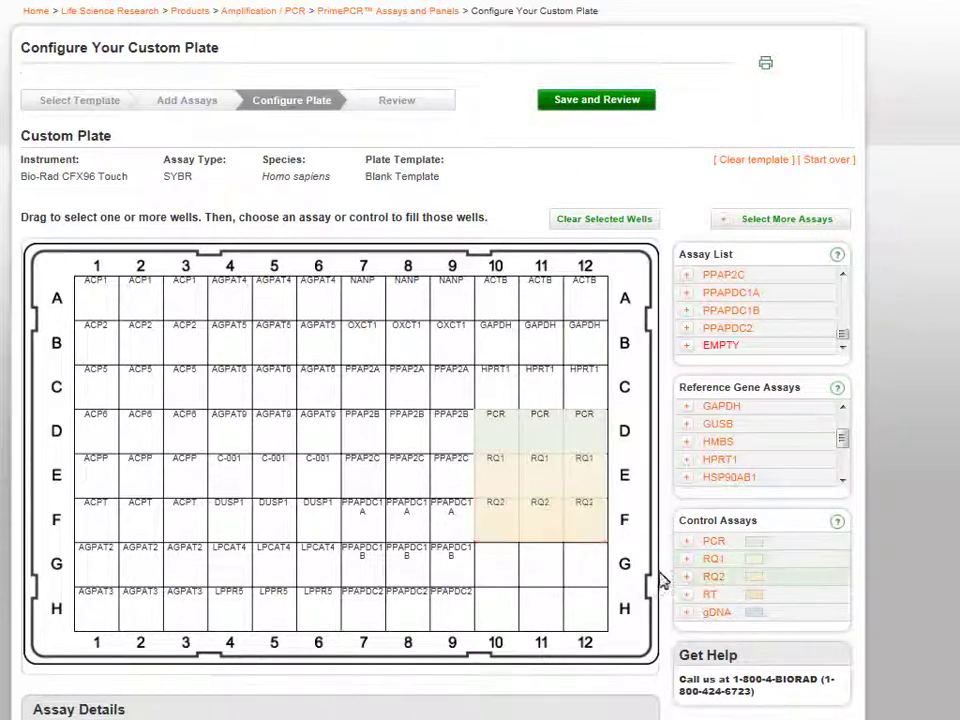
pyautogui.moveTo(591, 568); pyautogui.dragTo(508, 566)
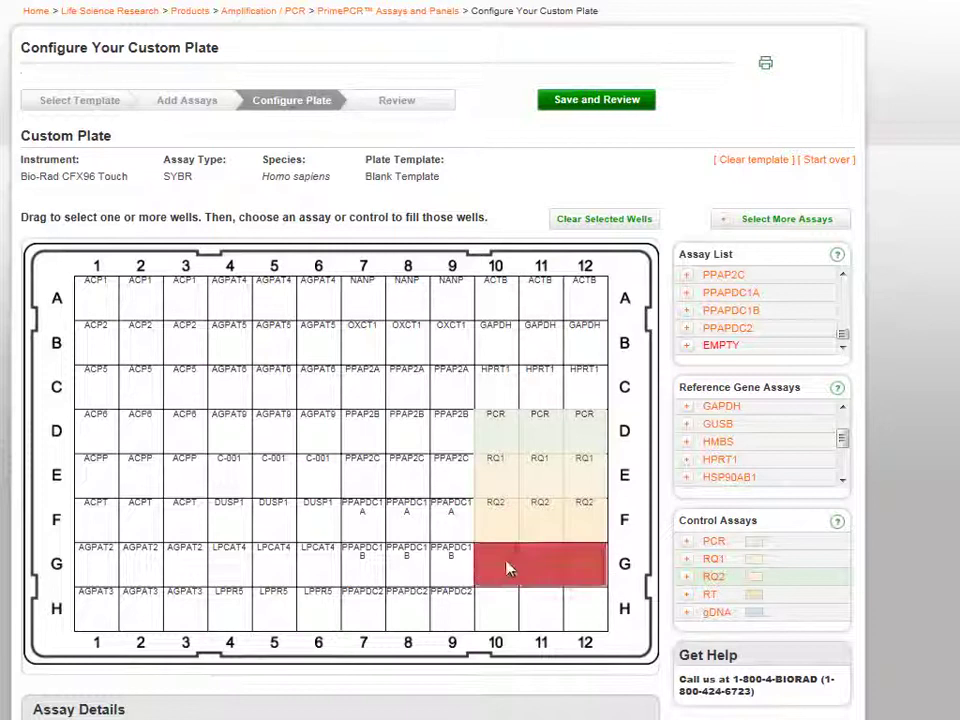
pyautogui.click(700, 595)
pyautogui.moveTo(588, 614); pyautogui.dragTo(504, 611)
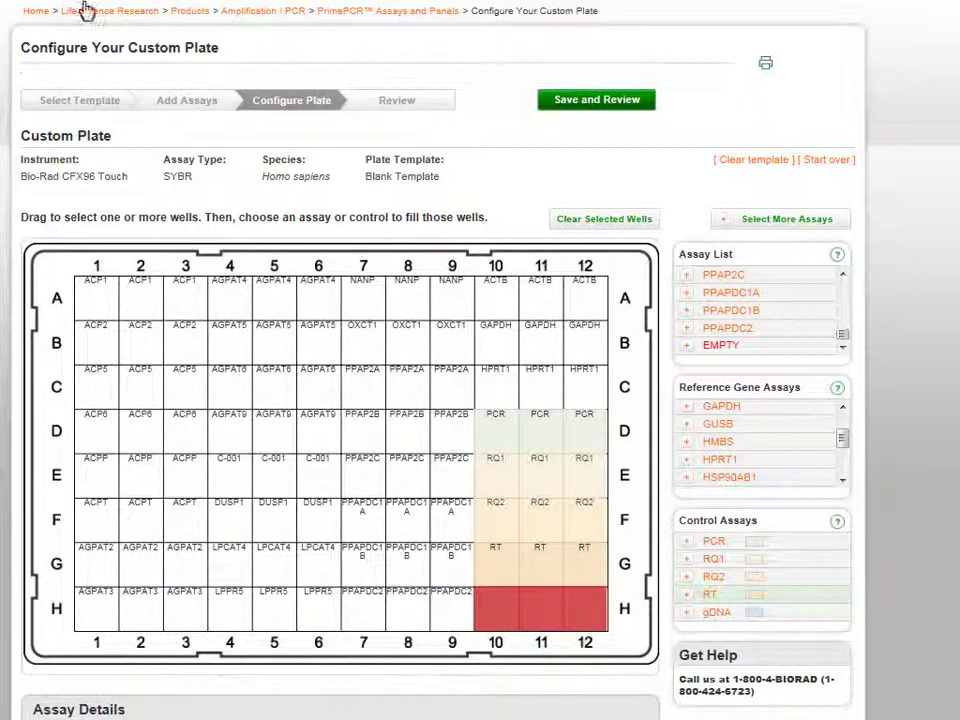
pyautogui.click(716, 614)
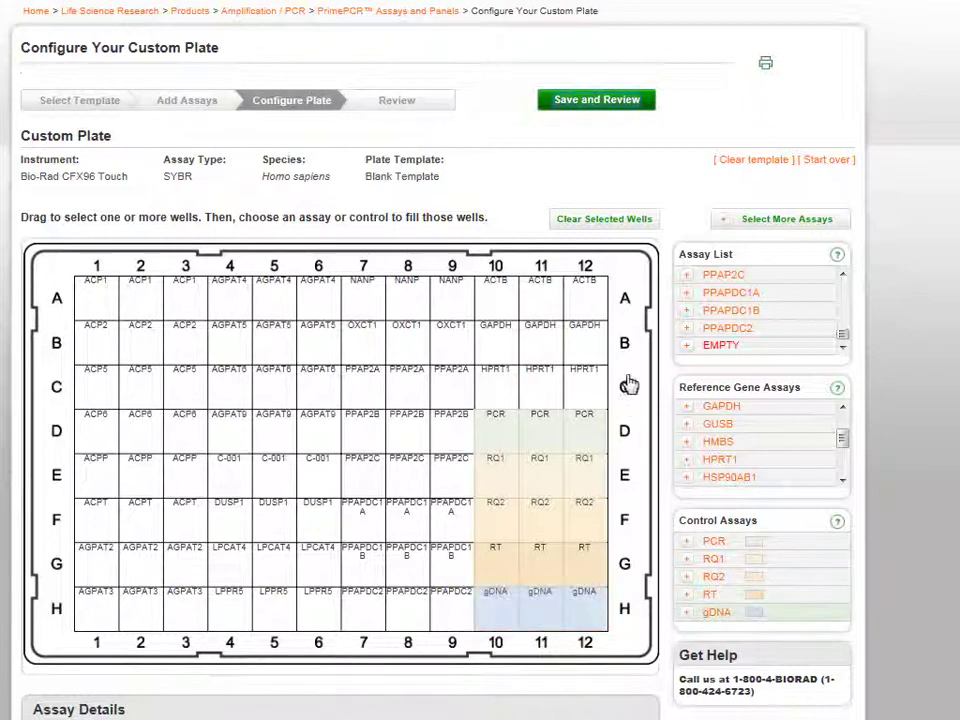
# Log in to the Bio-Rad account with the account user name and password
pyautogui.click(618, 102)
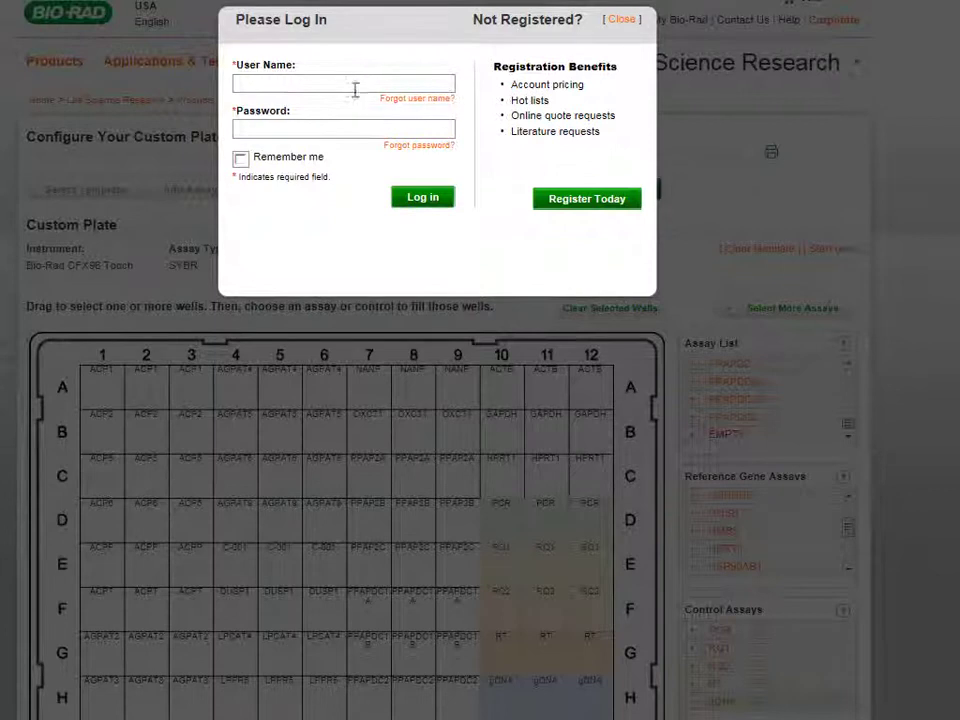
pyautogui.click(342, 85)
pyautogui.write('PrimePCR De')
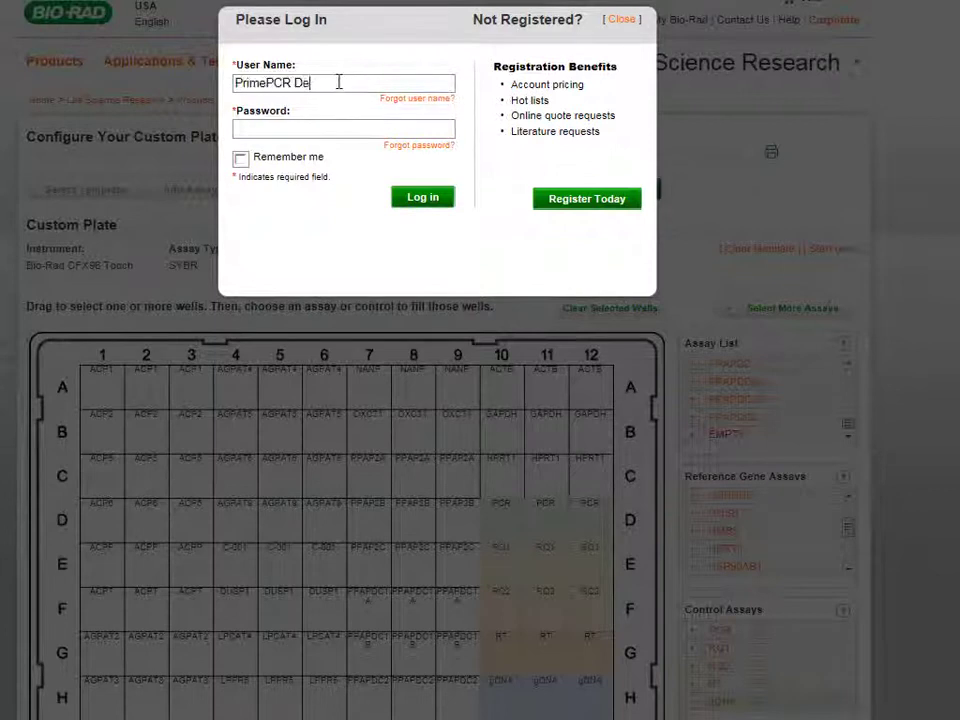
pyautogui.write('mo')
pyautogui.press('Tab')
pyautogui.write('•••••••')
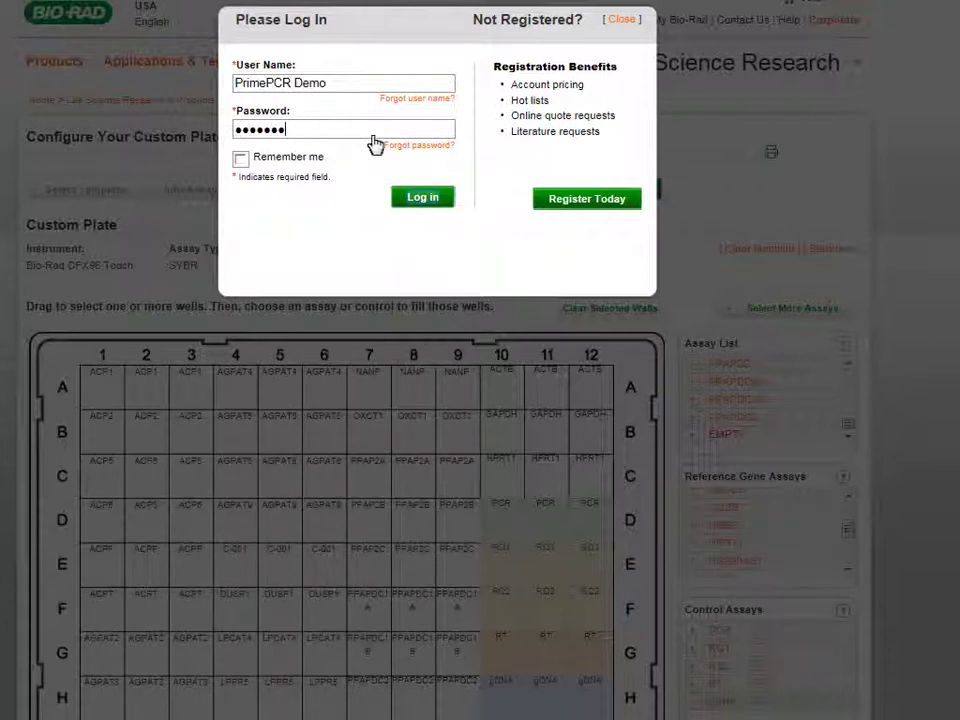
pyautogui.click(424, 198)
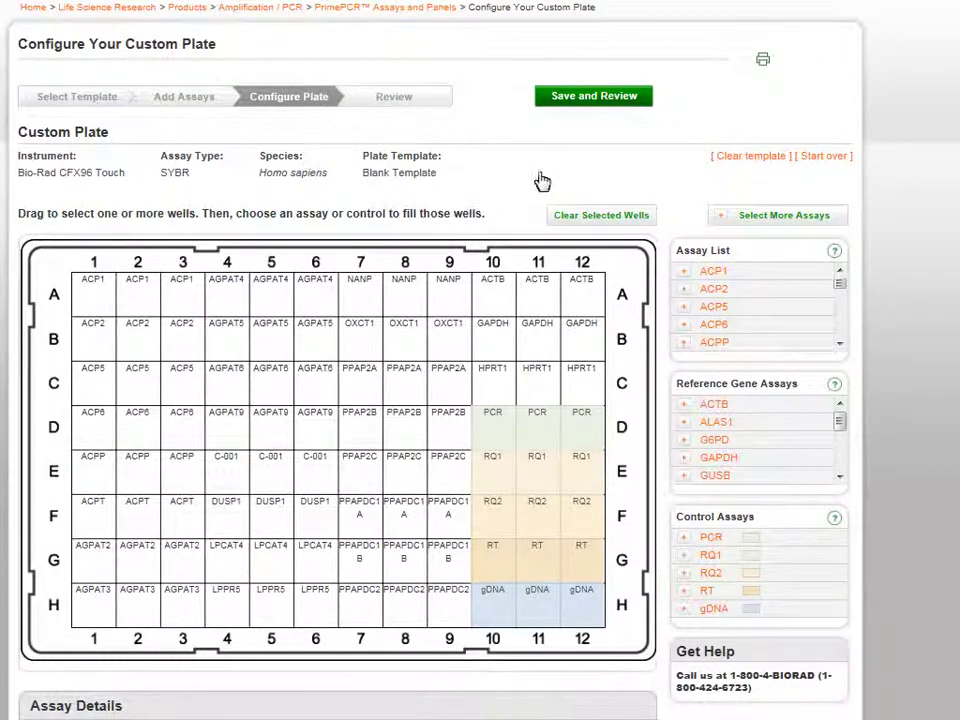
# Save the plate to My PrimePCR Products under the name 'PrimePCR Demo'
pyautogui.click(590, 97)
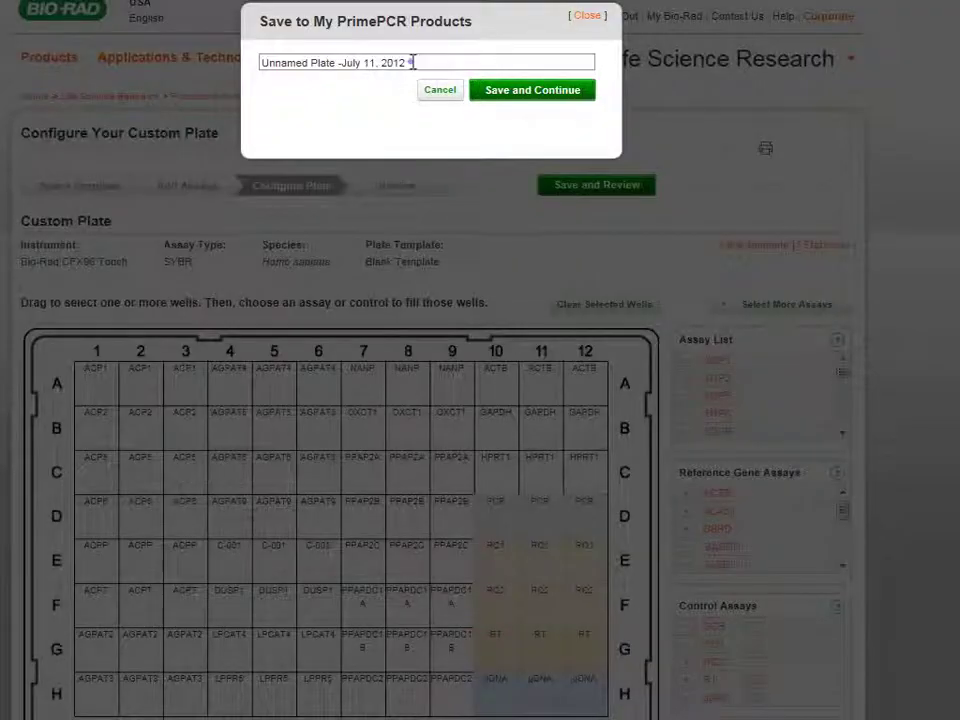
pyautogui.moveTo(412, 62); pyautogui.dragTo(245, 62)
pyautogui.write('P')
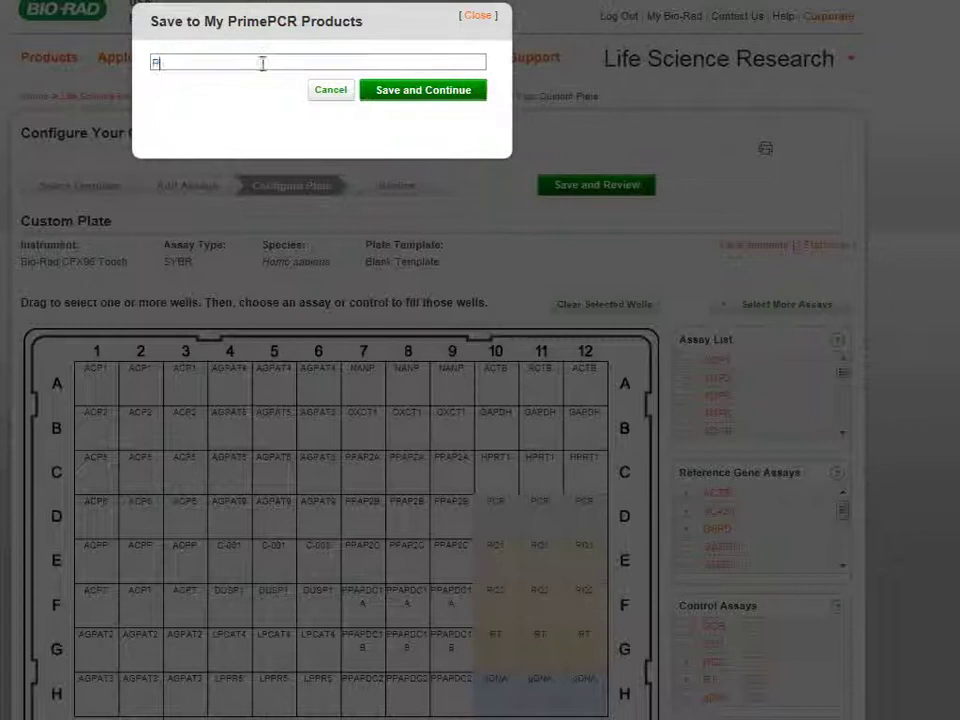
pyautogui.write('rimePCR Demo')
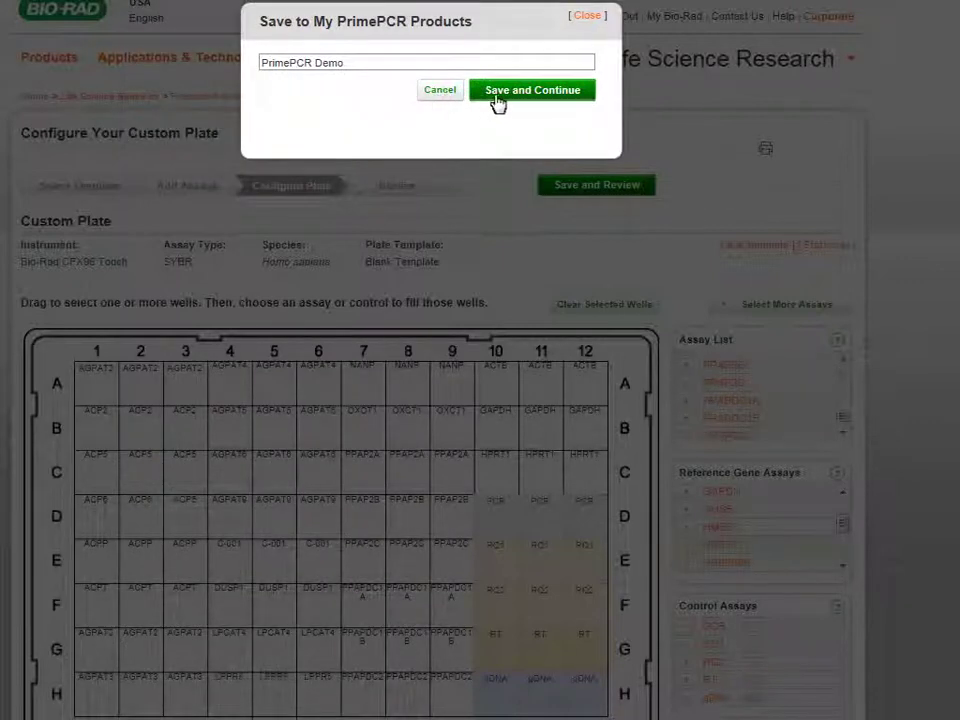
pyautogui.click(530, 91)
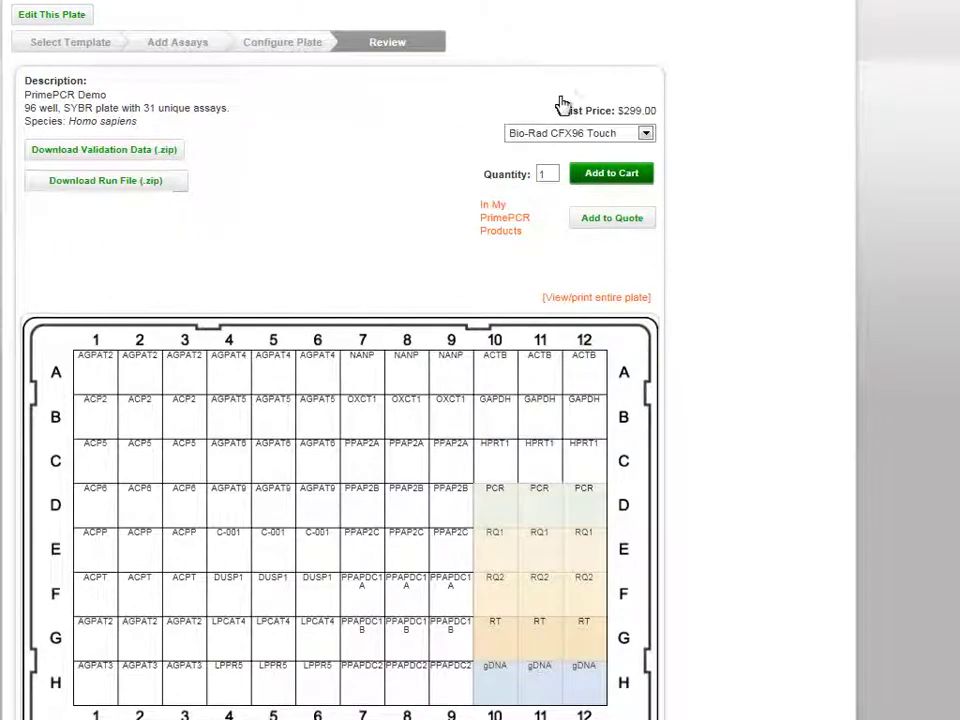
# Add the plate to cart and quote, then download and open the run file CSV
pyautogui.click(605, 172)
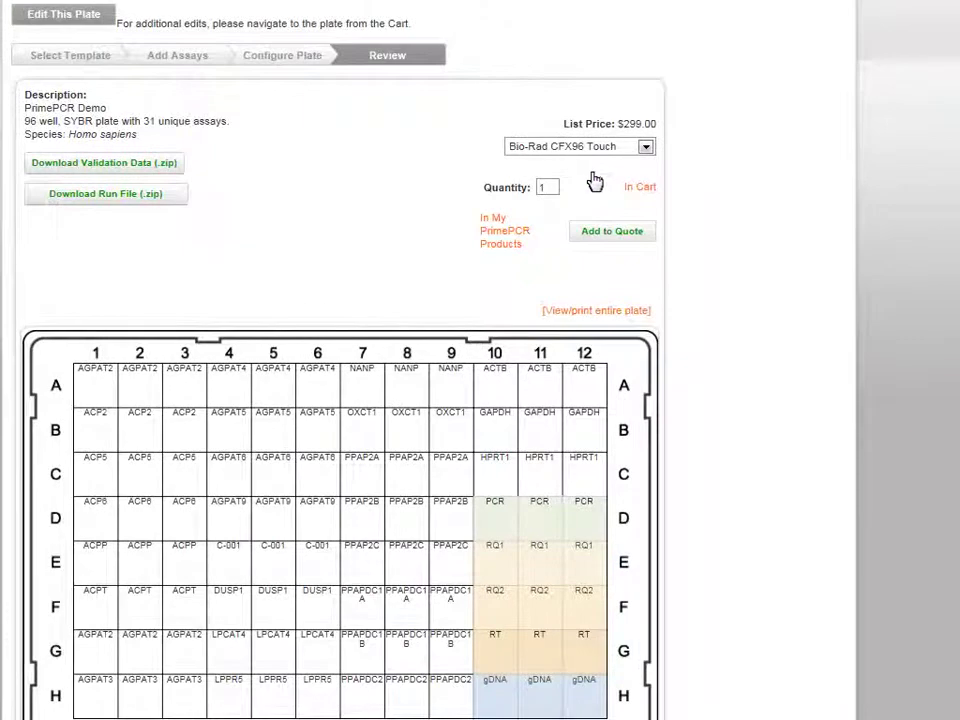
pyautogui.click(598, 233)
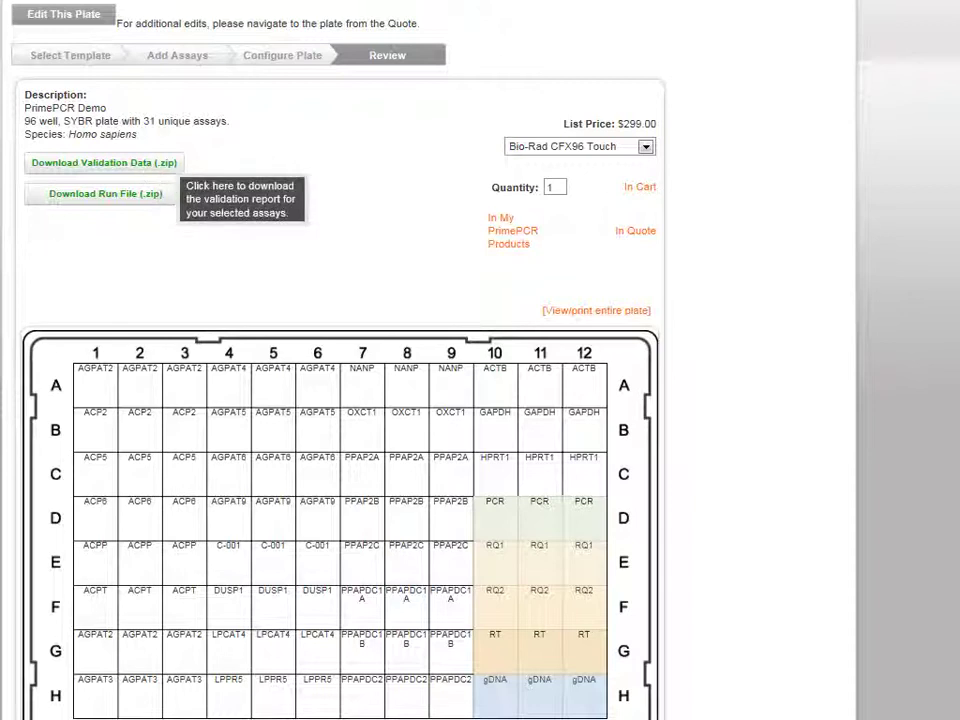
pyautogui.click(145, 196)
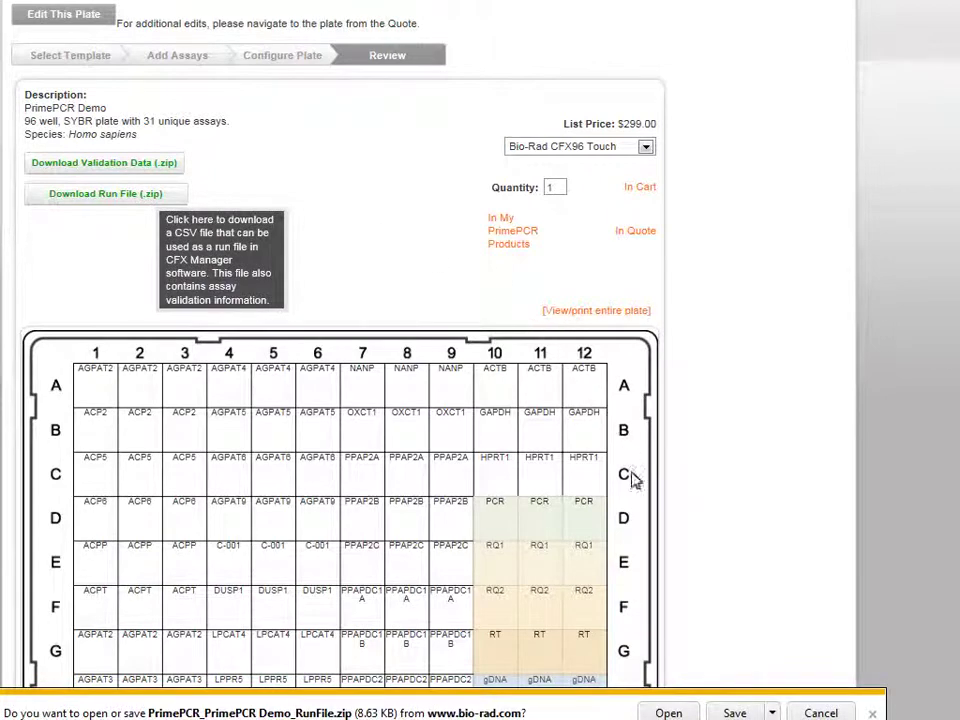
pyautogui.click(668, 713)
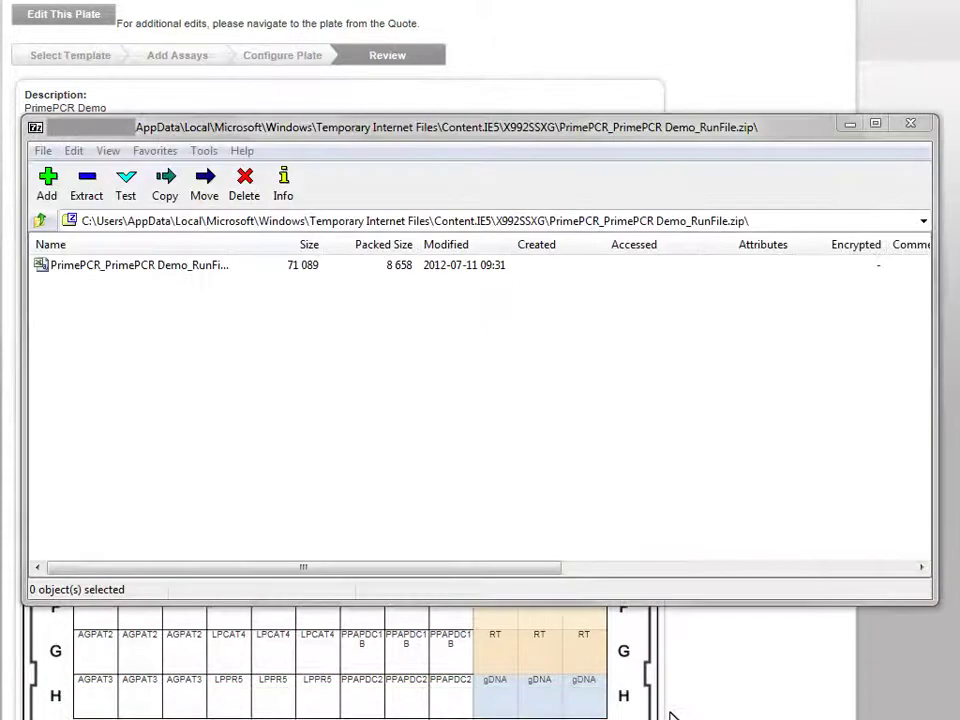
pyautogui.click(176, 268)
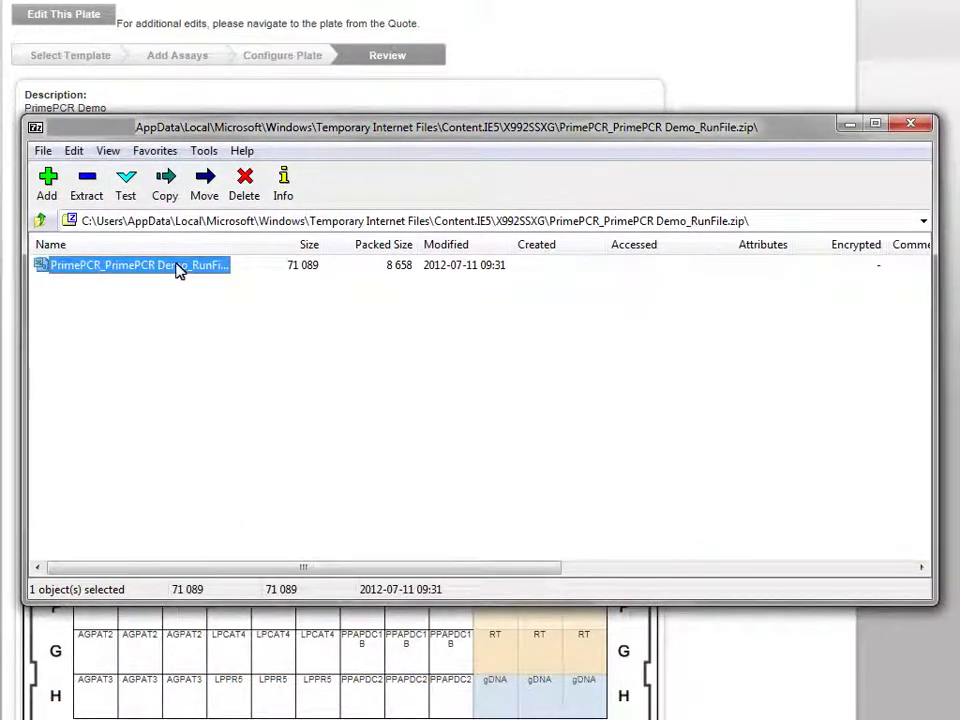
# Open PrimePCR_PrimePCR Demo_RunFile.csv in Excel, scroll across its columns, then close Excel
pyautogui.doubleClick(176, 268)
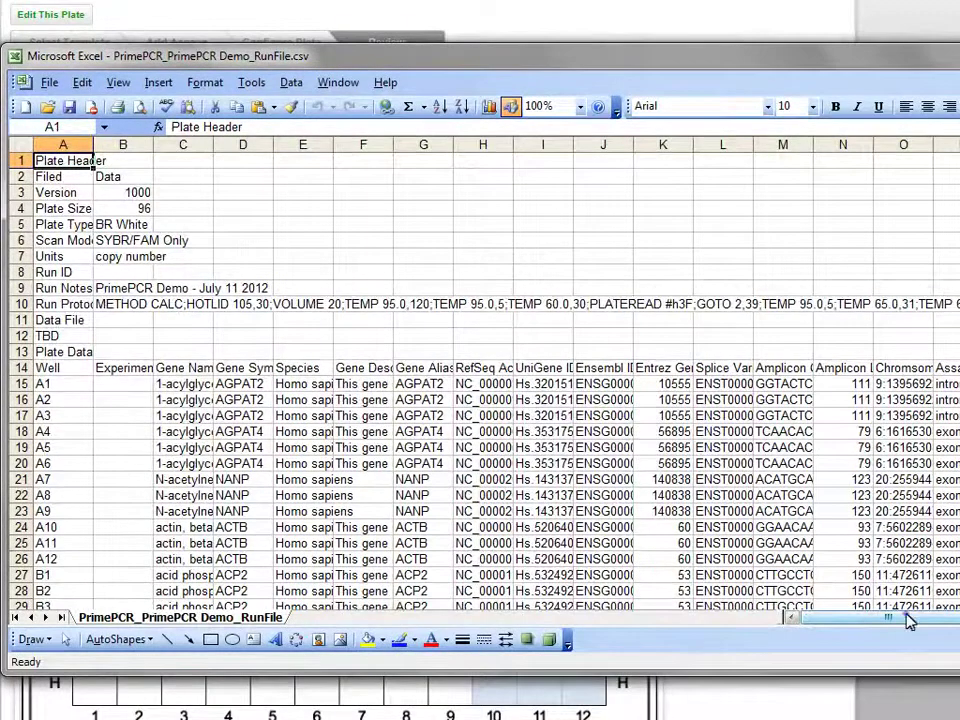
pyautogui.moveTo(906, 621); pyautogui.dragTo(958, 621)
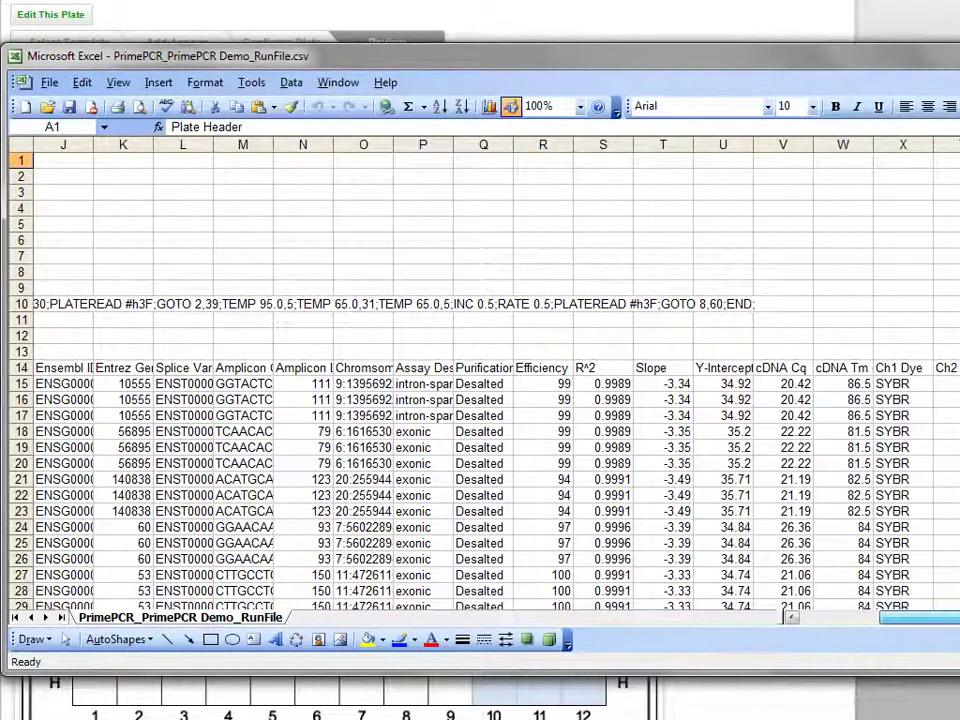
pyautogui.moveTo(958, 621); pyautogui.dragTo(908, 622)
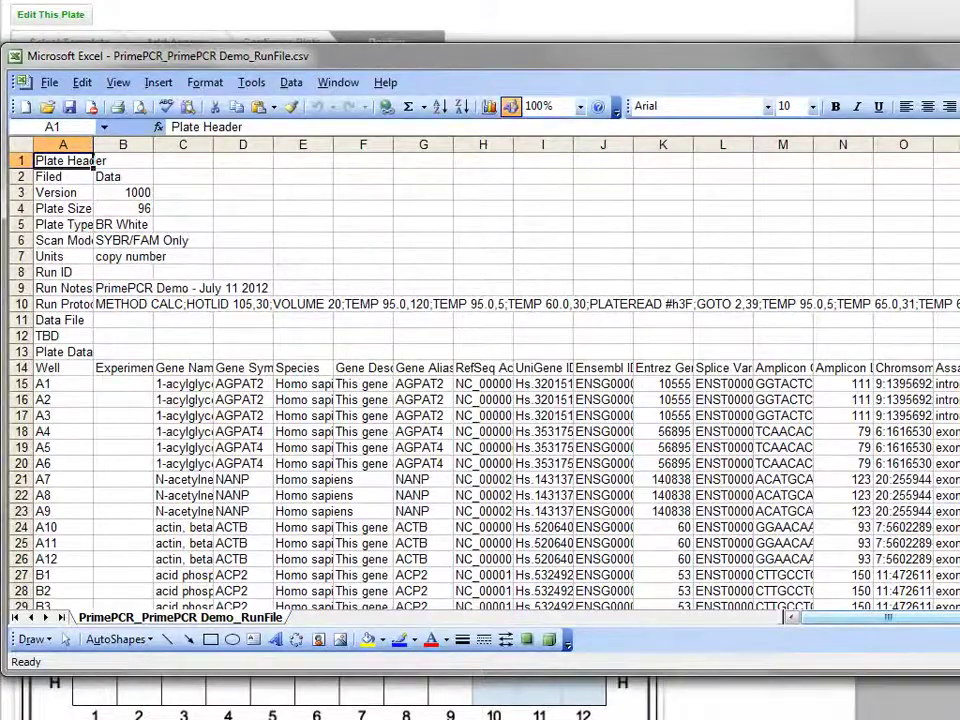
pyautogui.hotkey('alt', 'F4')
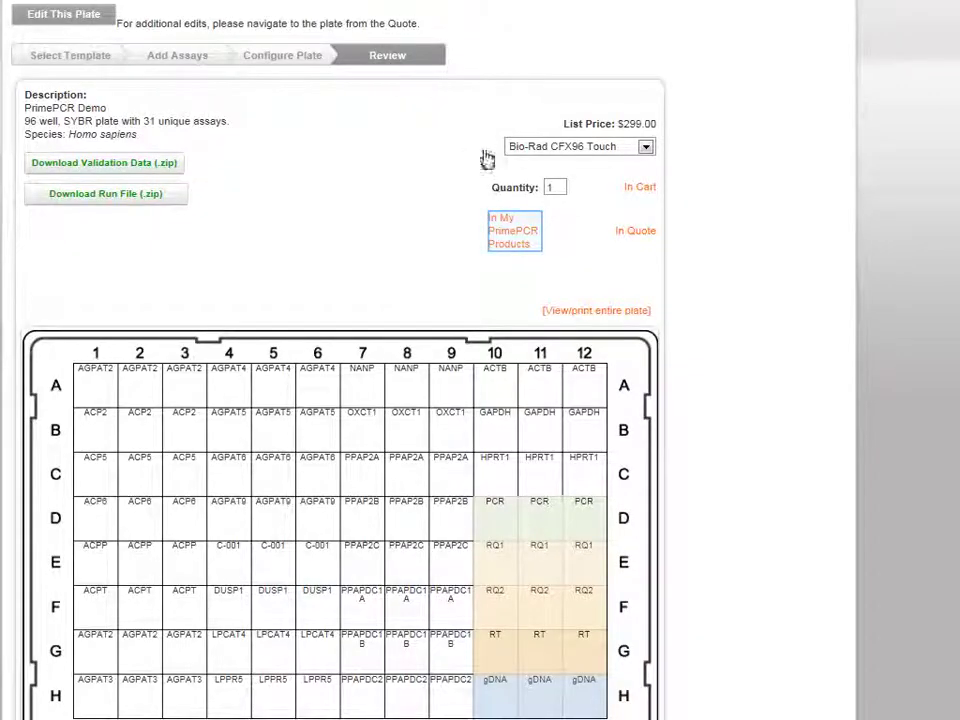
# Go to My PrimePCR Products to see the saved PrimePCR Demo plate at $299.00
pyautogui.click(507, 240)
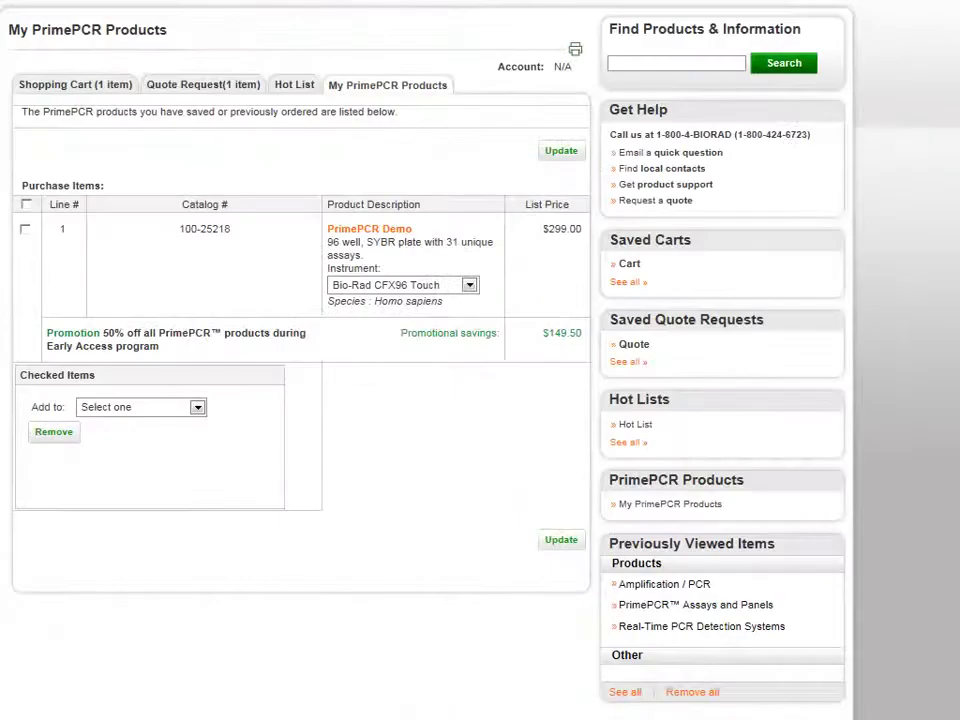